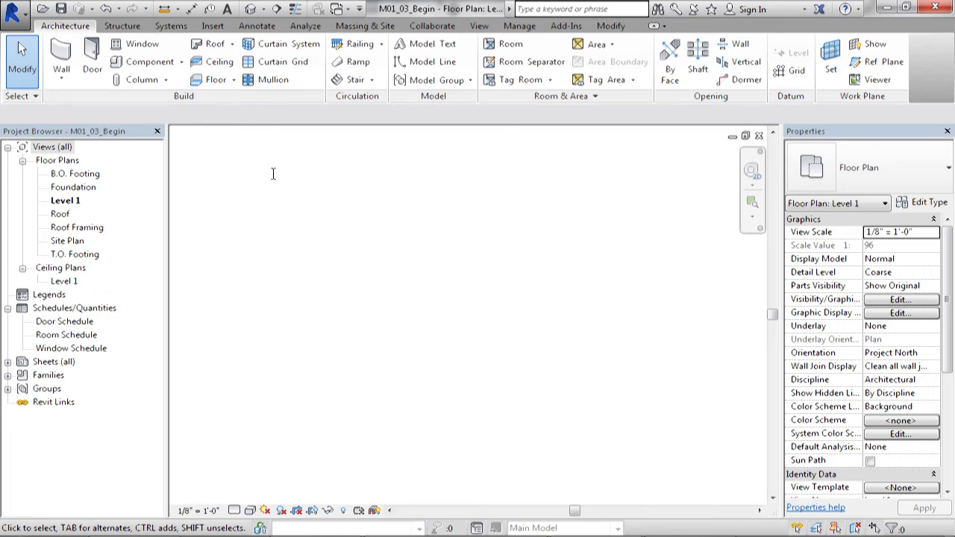
# - Draw an A_Custom Storefront curtain wall about 4'-2" long on the Level 1 plan
pyautogui.press('w')
pyautogui.press('a')
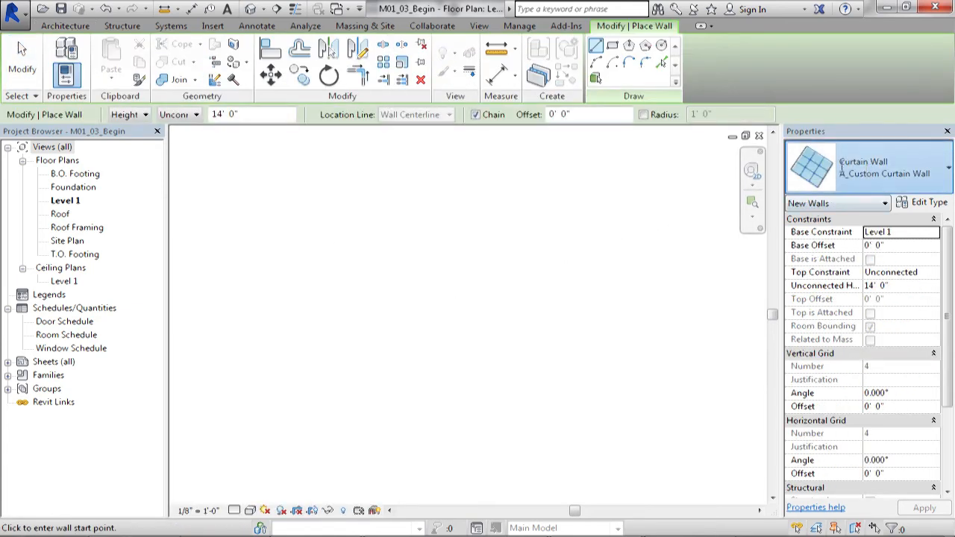
pyautogui.click(869, 168)
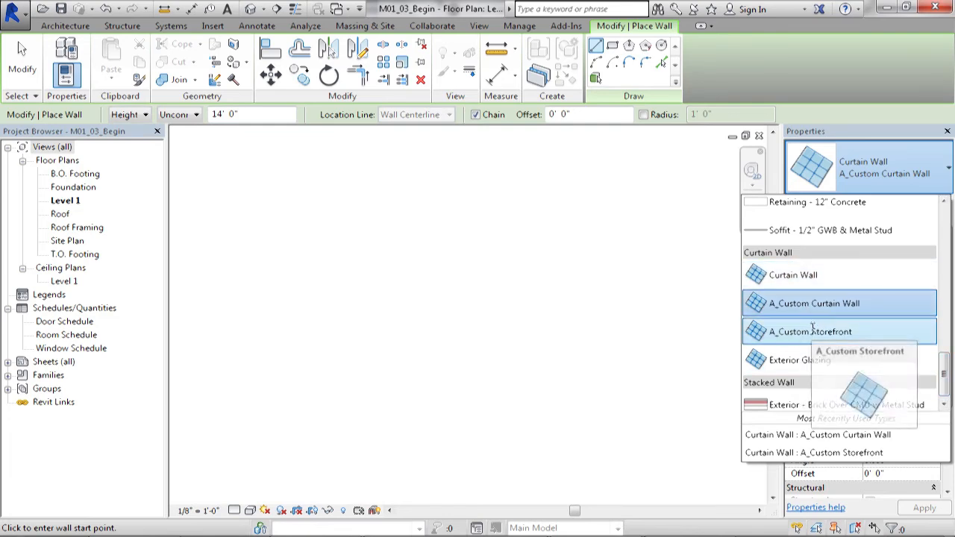
pyautogui.click(811, 329)
pyautogui.click(326, 293)
pyautogui.click(410, 304)
pyautogui.press('Escape')
pyautogui.press('Escape')
pyautogui.scroll(2, 367, 302)
# - Change the drawn storefront wall's type to Exterior - CMU Insulated
pyautogui.click(367, 302)
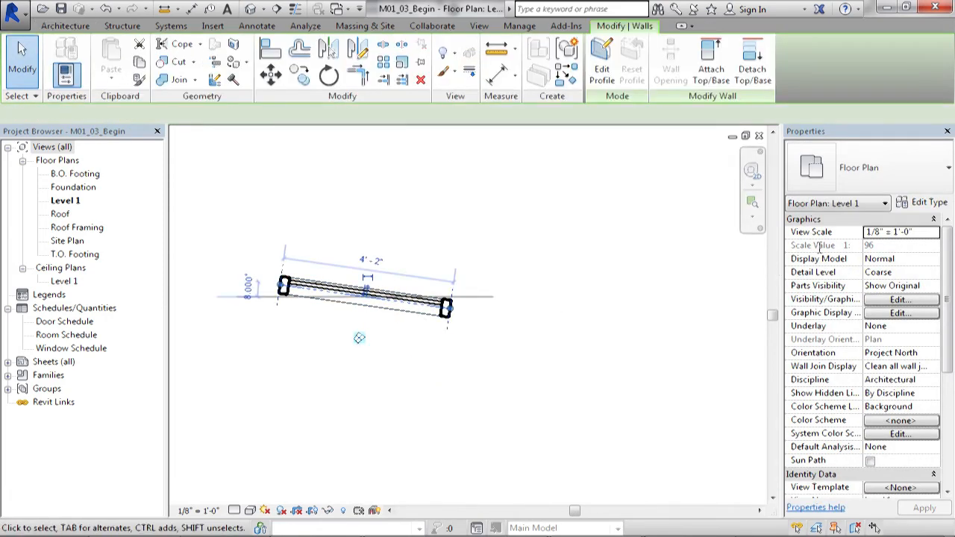
pyautogui.click(865, 168)
pyautogui.scroll(5, 805, 268)
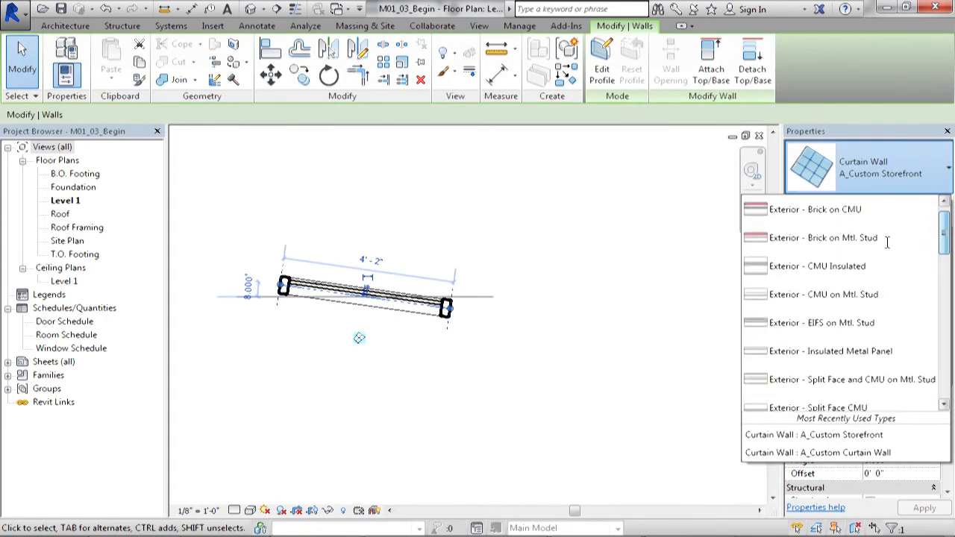
pyautogui.press('Escape')
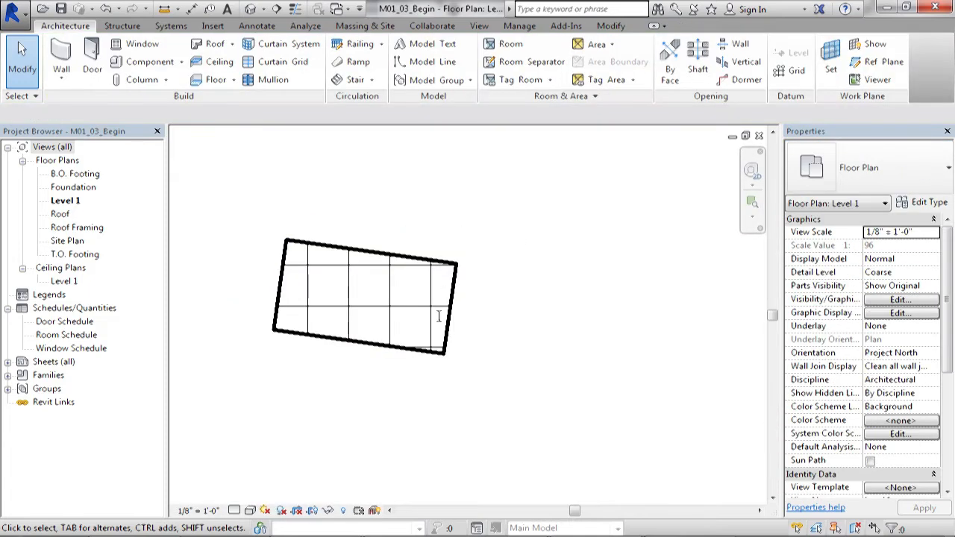
# - Lengthen the CMU insulated wall by stretching its lower end outward along the wall's axis
pyautogui.scroll(-2, 351, 287)
pyautogui.click(373, 289)
pyautogui.moveTo(379, 290); pyautogui.dragTo(479, 304)
pyautogui.click(518, 297)
pyautogui.scroll(-2, 428, 257)
# - Draw a Generic - 8" Masonry wall about 22'-6" long below the CMU insulated wall
pyautogui.press('w')
pyautogui.press('a')
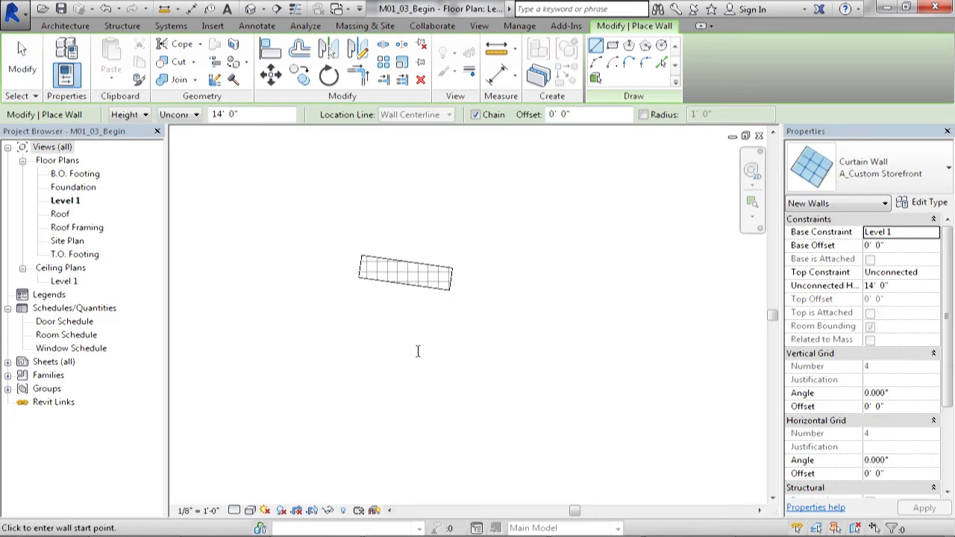
pyautogui.click(861, 153)
pyautogui.scroll(5, 831, 256)
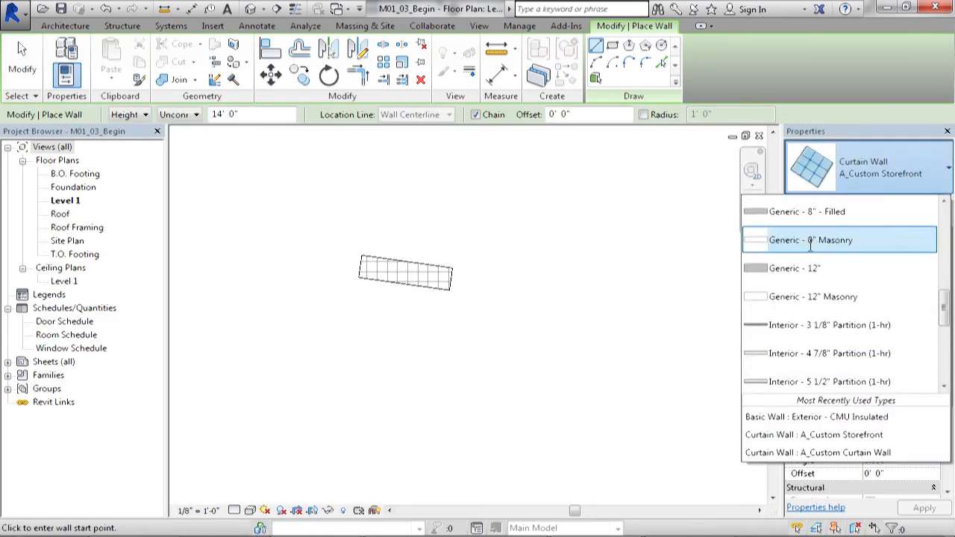
pyautogui.click(830, 254)
pyautogui.click(374, 369)
pyautogui.click(603, 349)
pyautogui.press('Escape')
pyautogui.press('Escape')
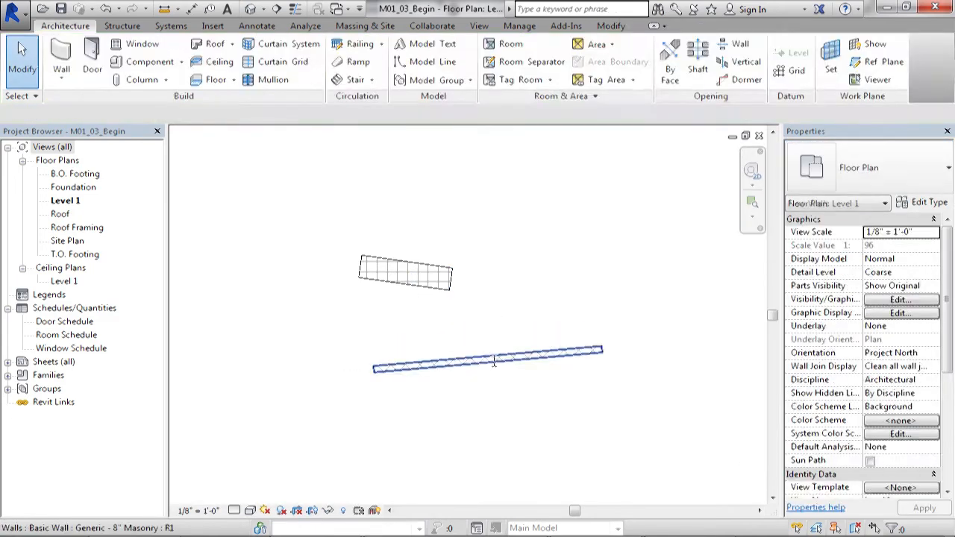
# - Change the masonry wall's type to the A_Custom Storefront curtain wall
pyautogui.click(489, 359)
pyautogui.click(907, 161)
pyautogui.scroll(-10, 840, 299)
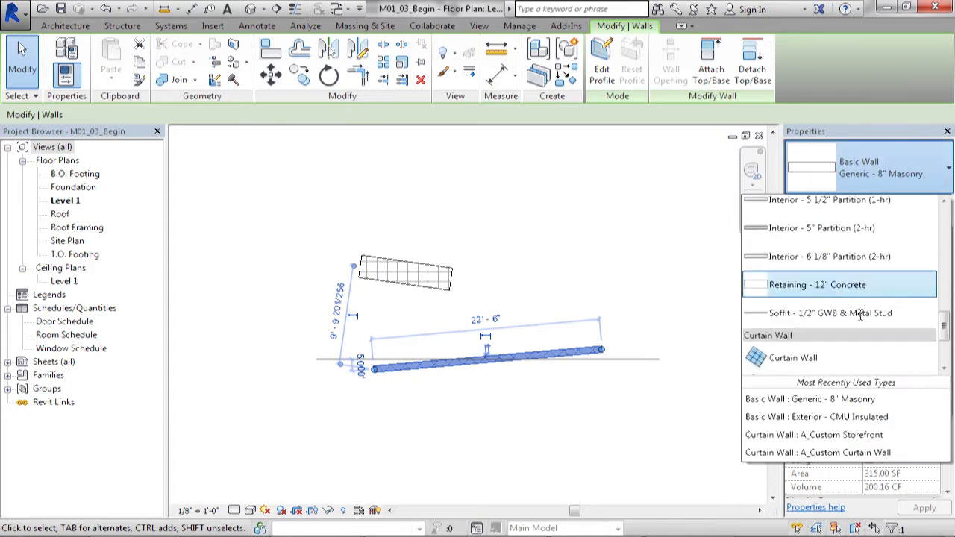
pyautogui.click(828, 307)
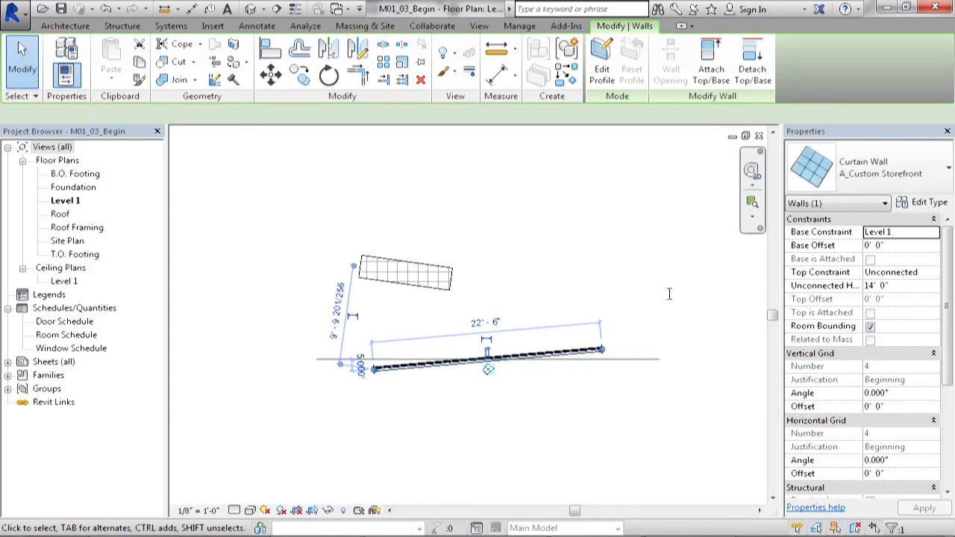
# - Delete both walls from the Level 1 plan
pyautogui.click(563, 258)
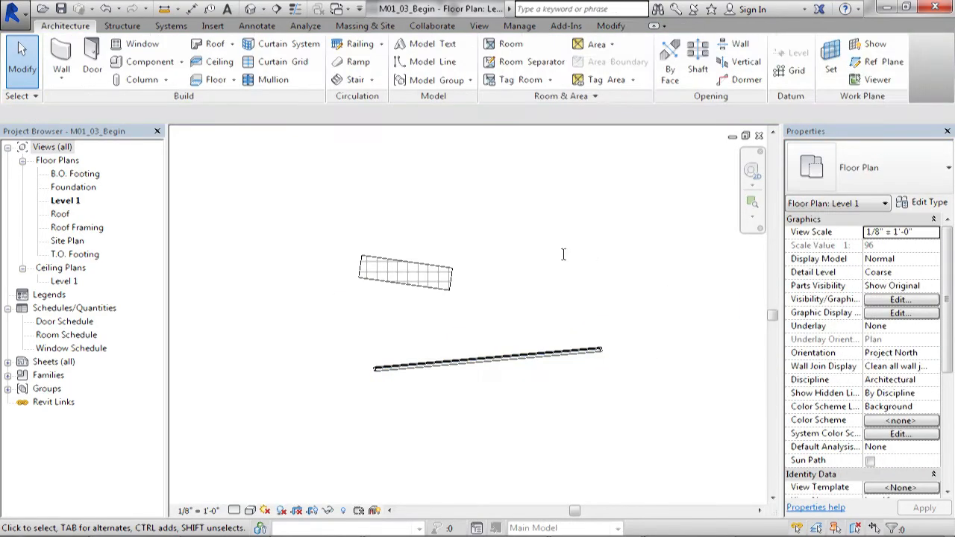
pyautogui.moveTo(267, 191); pyautogui.dragTo(742, 478)
pyautogui.press('Delete')
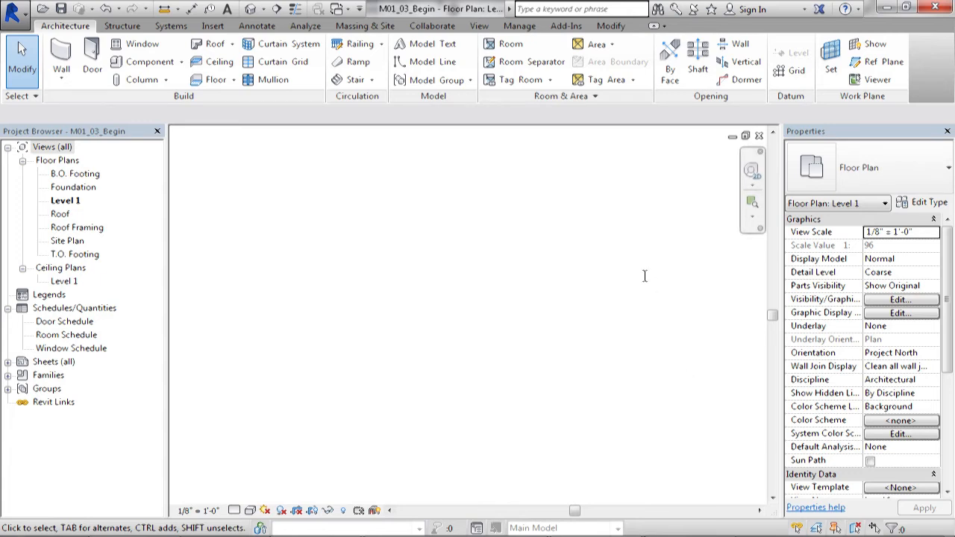
# - Draw a horizontal A_Custom Storefront curtain wall about 11'-6" long on the Level 1 plan
pyautogui.press('w')
pyautogui.press('a')
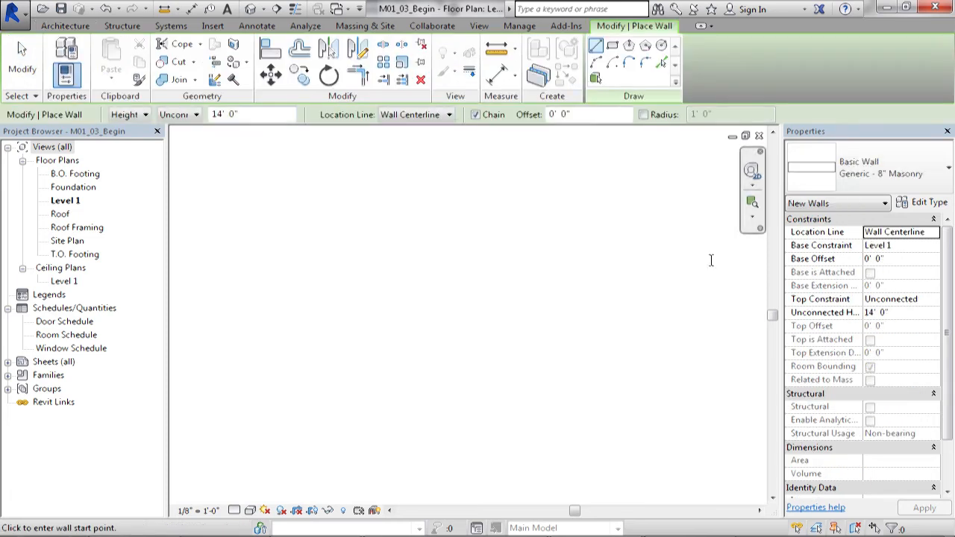
pyautogui.click(918, 170)
pyautogui.scroll(-3, 939, 278)
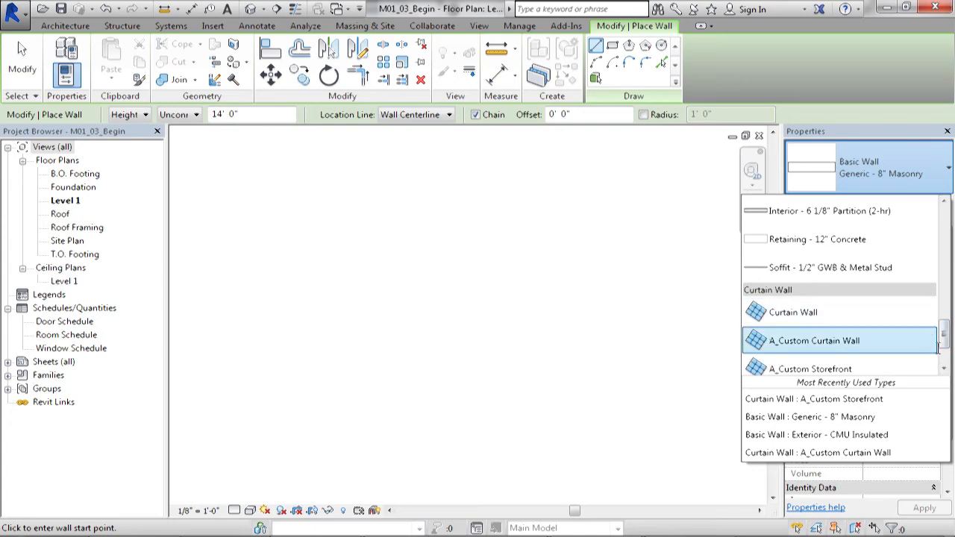
pyautogui.click(944, 369)
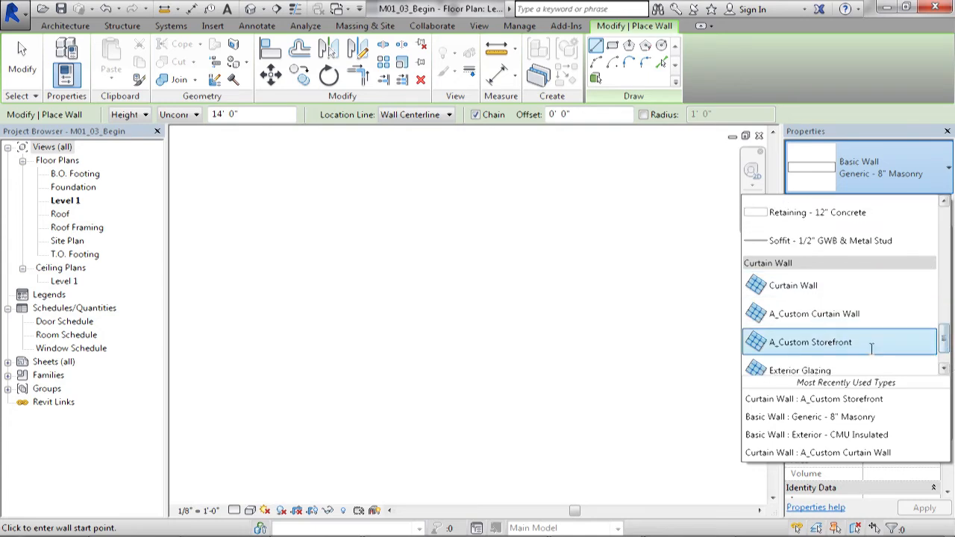
pyautogui.click(827, 344)
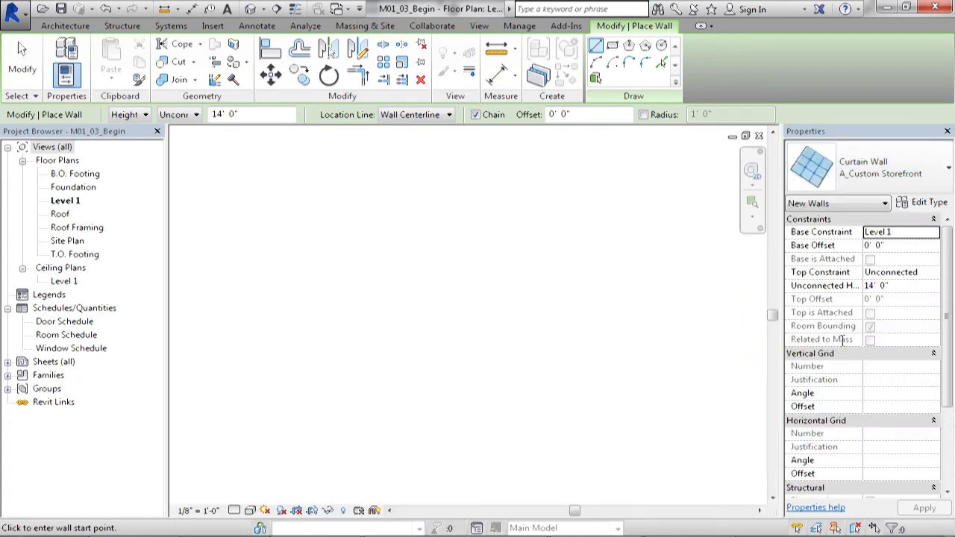
pyautogui.click(367, 317)
pyautogui.click(484, 318)
pyautogui.press('Escape')
pyautogui.press('Escape')
pyautogui.scroll(2, 370, 309)
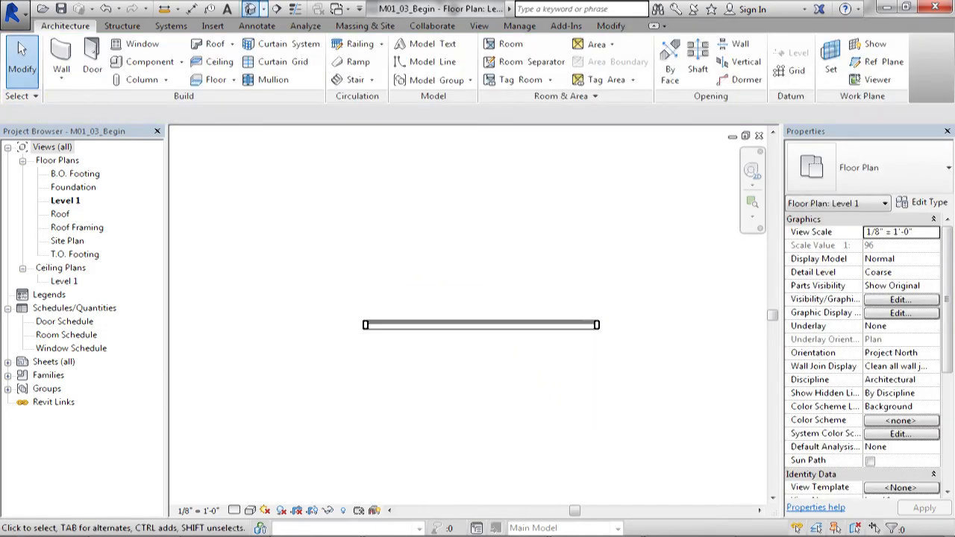
# - Open the default 3D view and inspect the storefront's vertical border mullion and top mullion
pyautogui.click(251, 9)
pyautogui.moveTo(575, 384); pyautogui.dragTo(410, 273, button='middle')
pyautogui.click(385, 270)
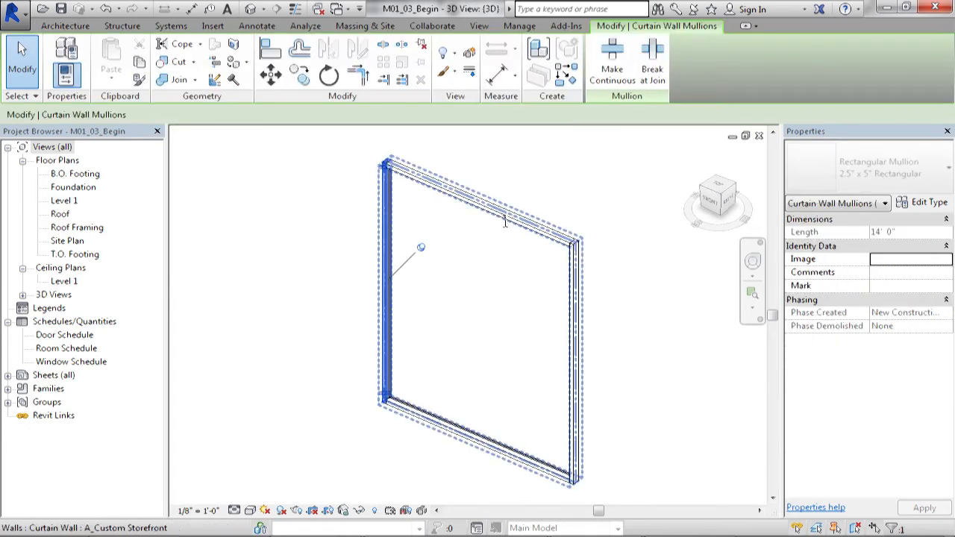
pyautogui.click(507, 221)
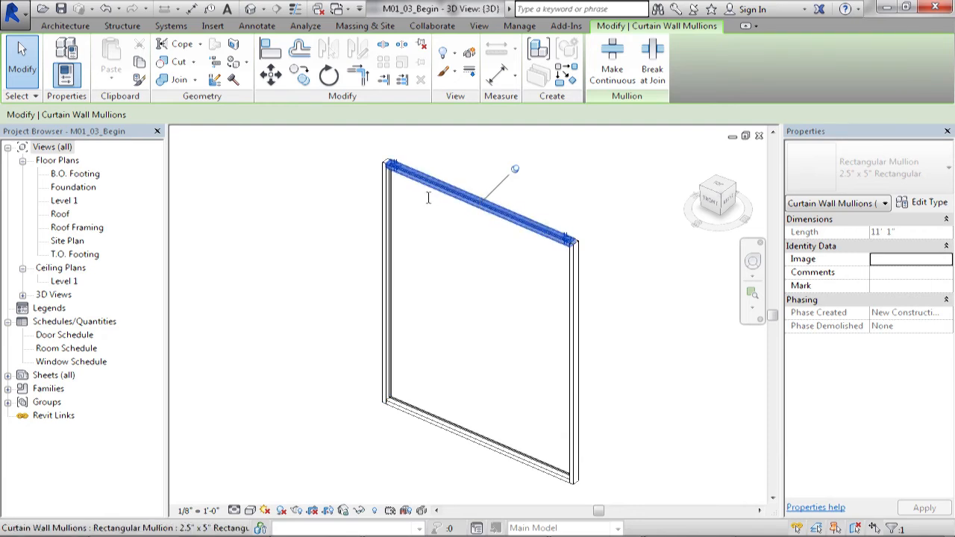
pyautogui.press('Escape')
# - Inspect the properties of the whole storefront wall and of its glazed panel
pyautogui.click(580, 289)
pyautogui.click(617, 340)
pyautogui.click(581, 336)
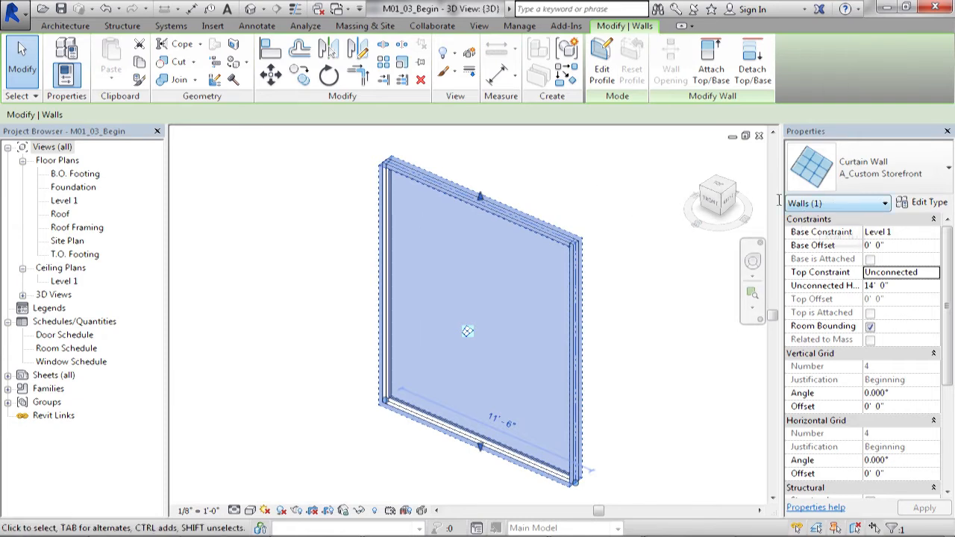
pyautogui.click(612, 217)
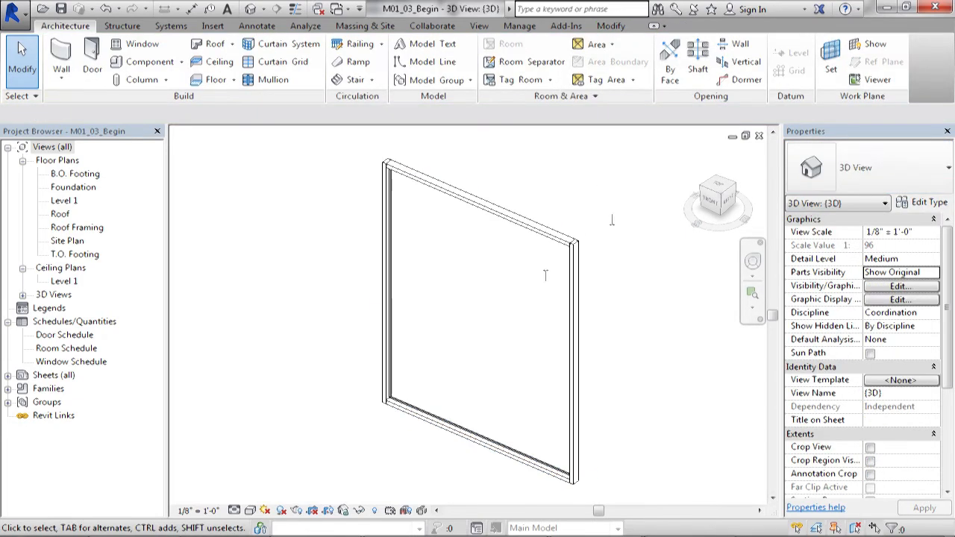
pyautogui.click(504, 453)
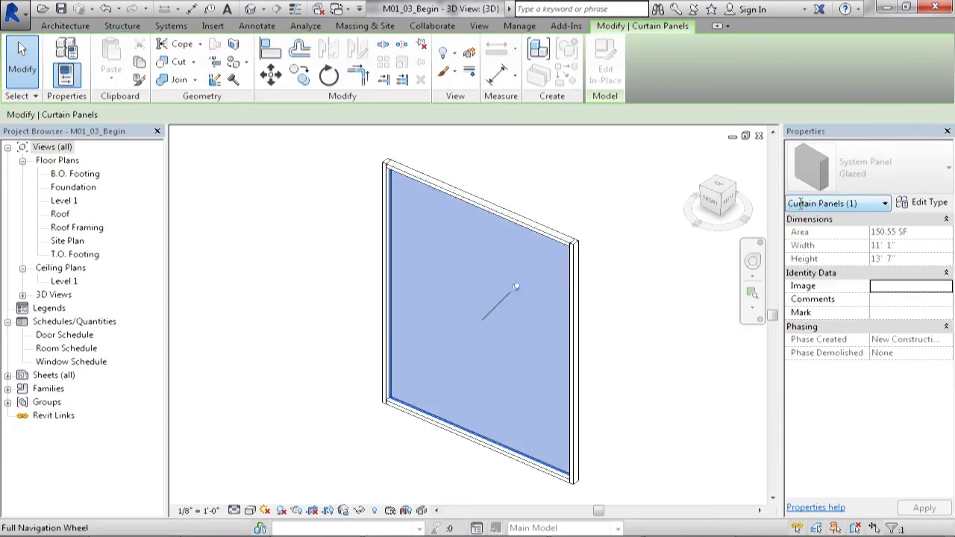
pyautogui.click(577, 192)
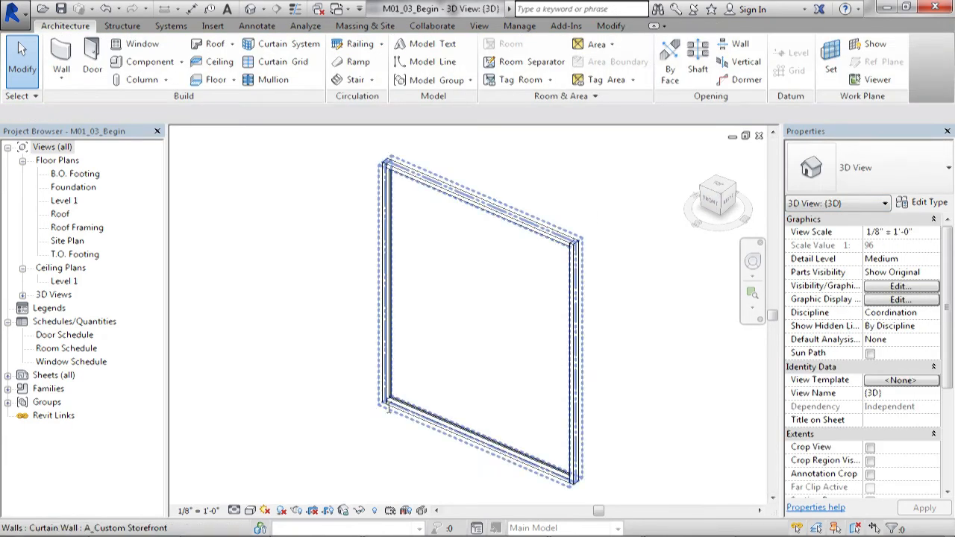
# - Place a horizontal curtain grid line about 5'-2" above the storefront's base and two vertical ones at its third points
pyautogui.click(277, 62)
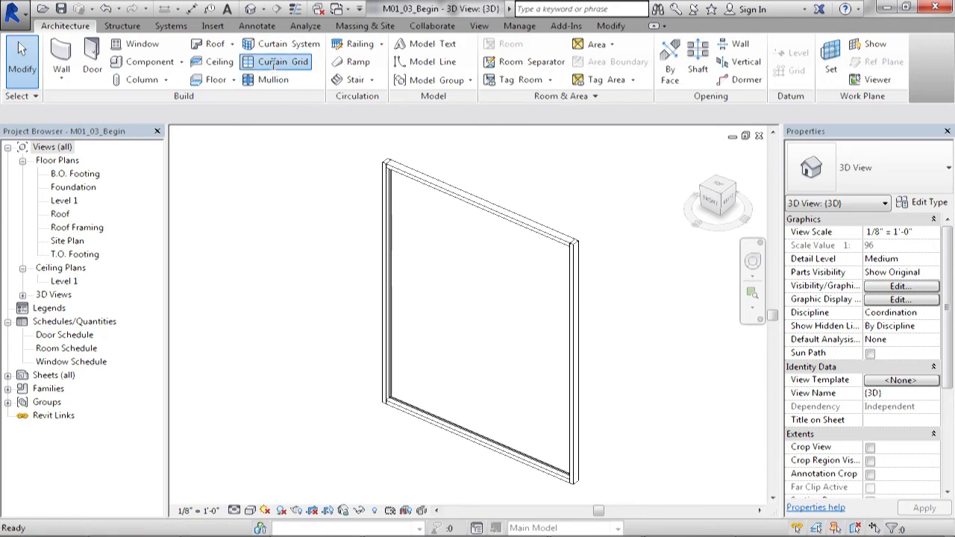
pyautogui.click(401, 312)
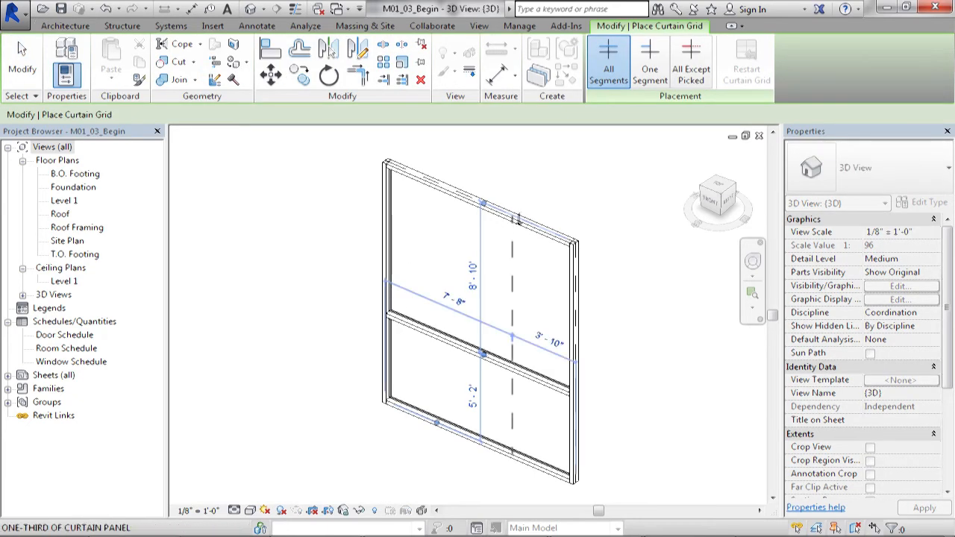
pyautogui.click(451, 188)
pyautogui.click(512, 215)
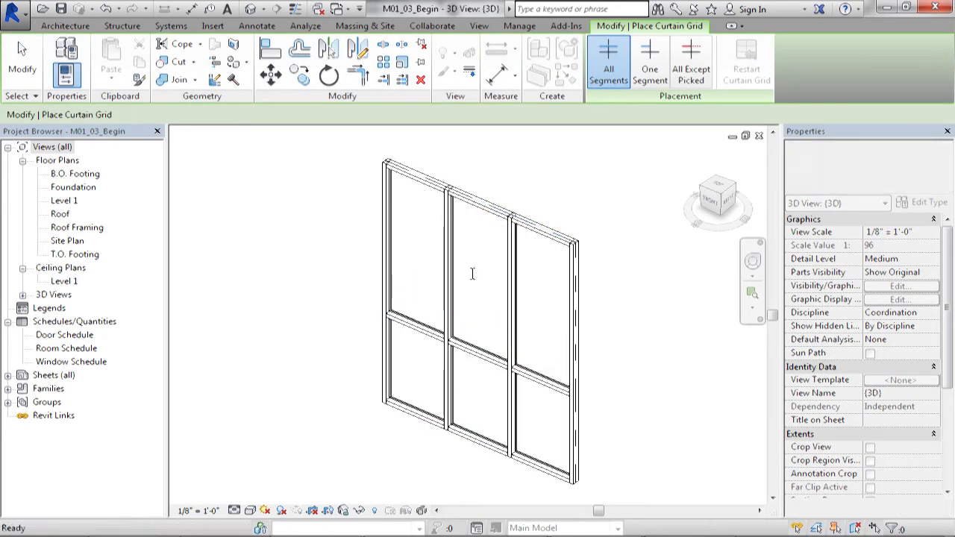
pyautogui.press('Escape')
# - Select the first vertical curtain grid line to view its spacing to the neighbouring lines
pyautogui.press('Tab')
pyautogui.click(454, 329)
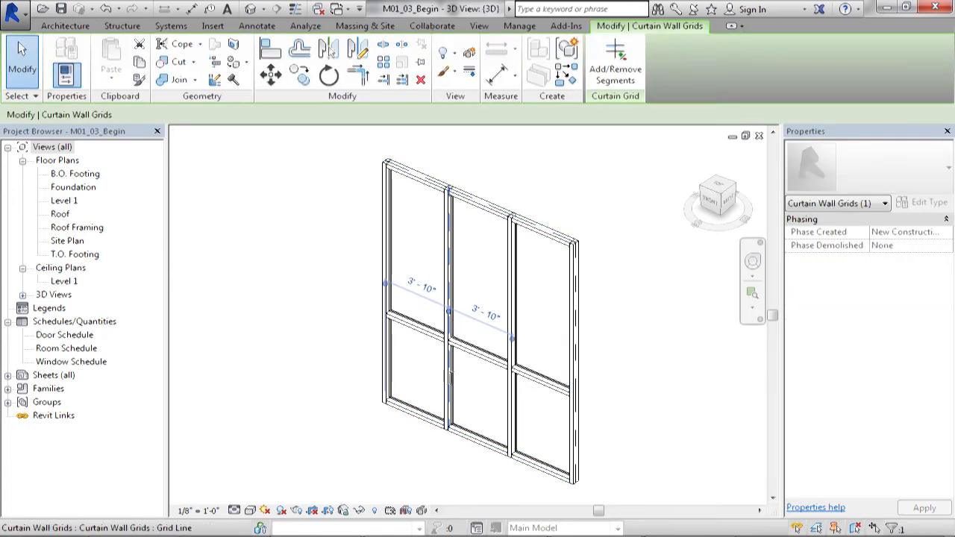
pyautogui.click(637, 315)
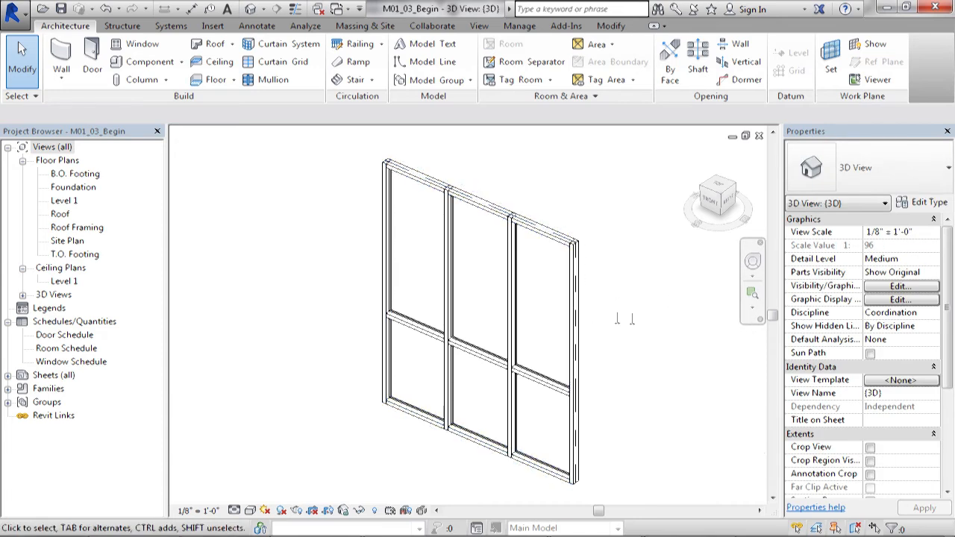
# - Inspect the upper and lower glazed panels of the end bay and the individual vertical and horizontal mullions
pyautogui.scroll(2, 525, 352)
pyautogui.click(529, 367)
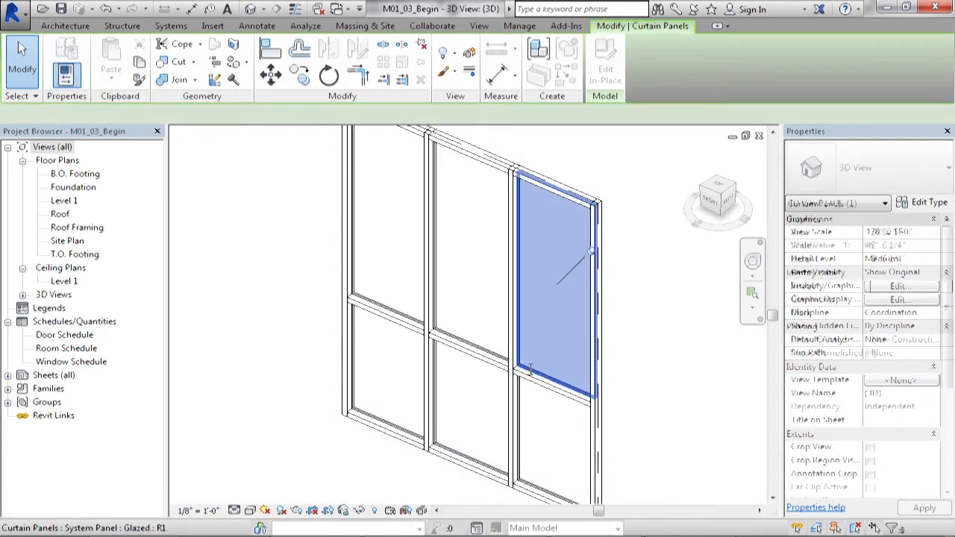
pyautogui.click(522, 405)
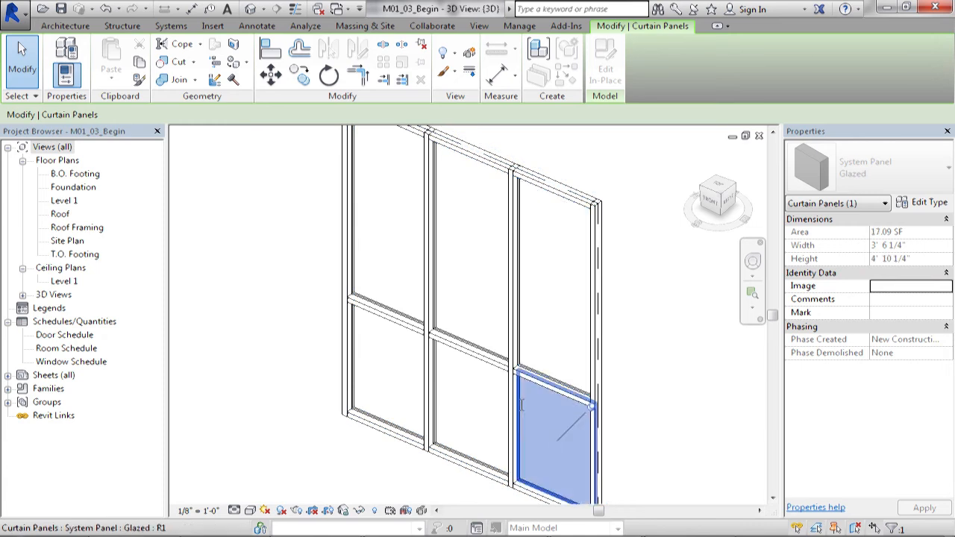
pyautogui.press('Escape')
pyautogui.click(514, 350)
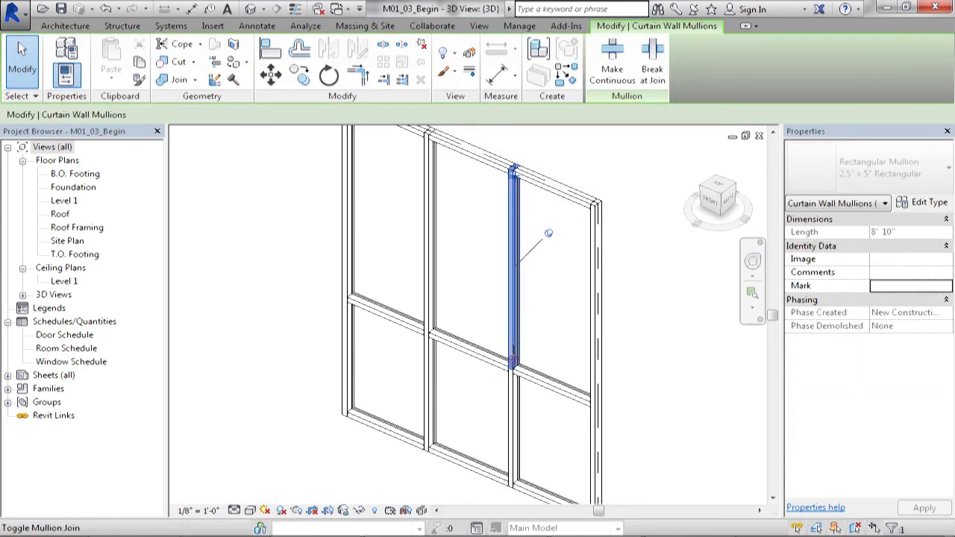
pyautogui.click(469, 348)
pyautogui.scroll(-4, 539, 360)
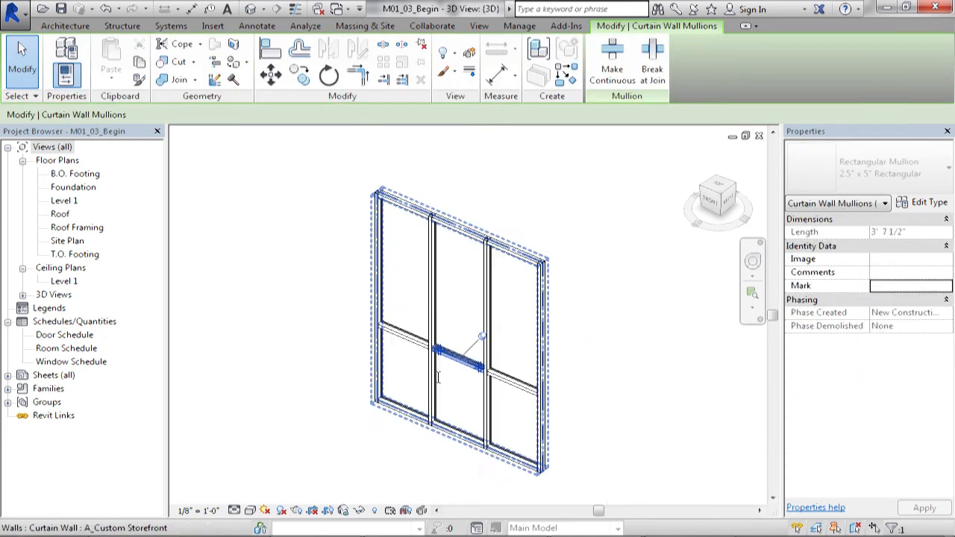
pyautogui.press('Escape')
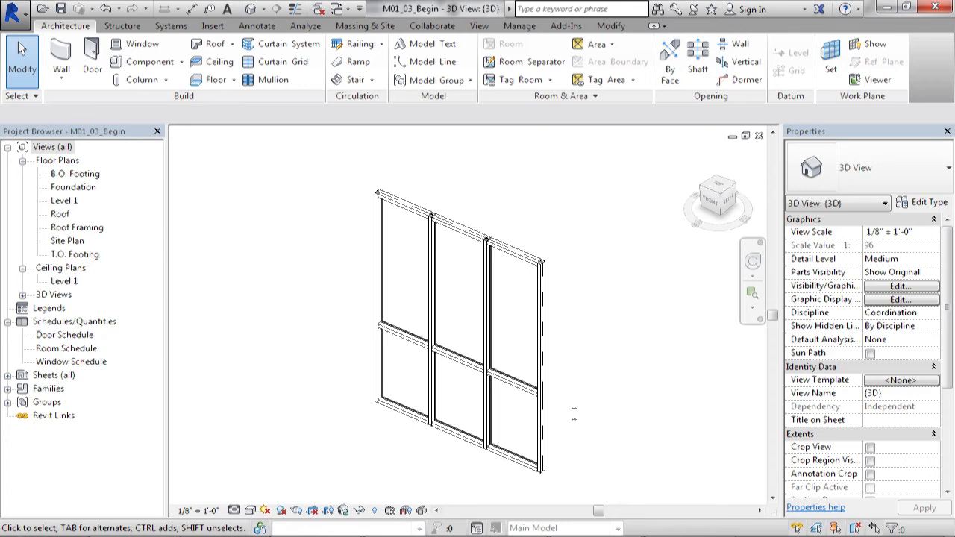
# - Examine the storefront wall's type properties, including the function choices, the automatic embed option and the grid and mullion settings
pyautogui.click(547, 405)
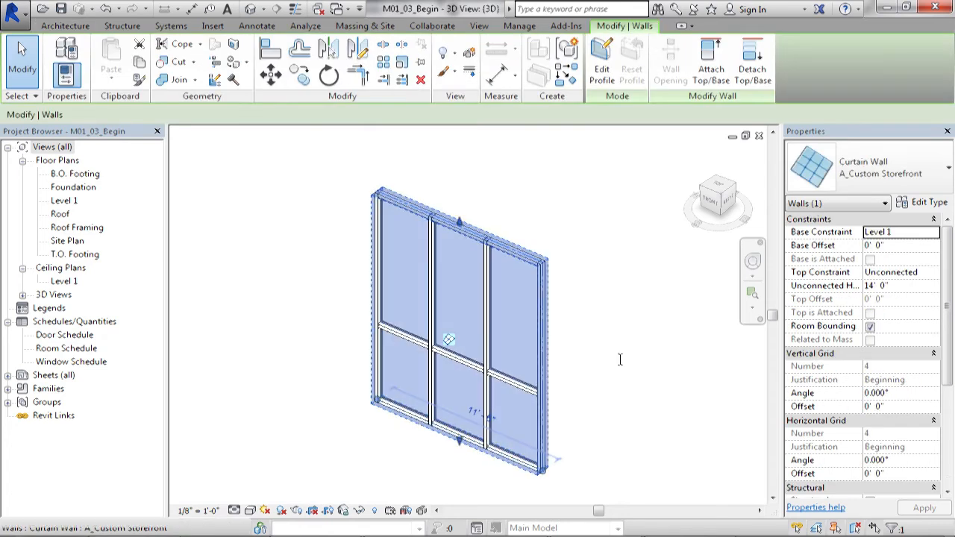
pyautogui.click(916, 205)
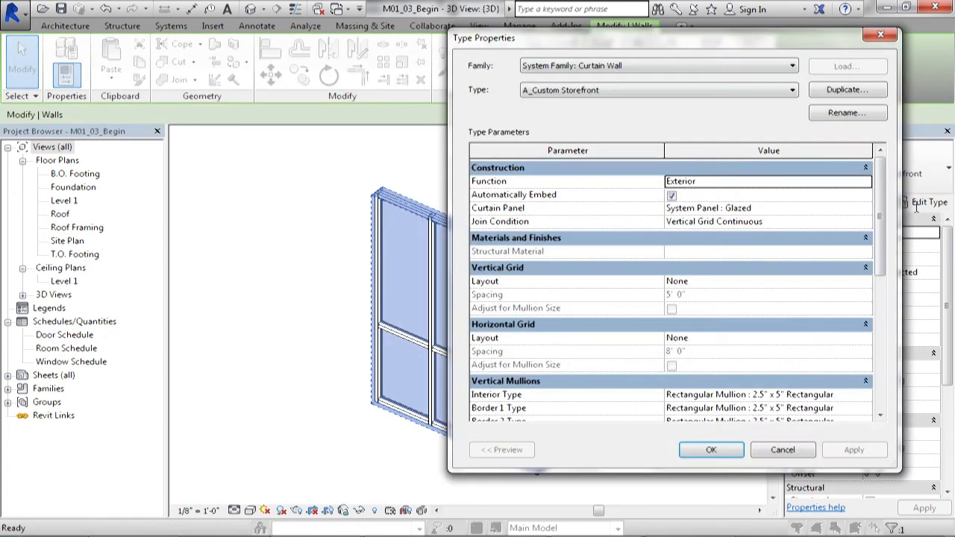
pyautogui.moveTo(633, 41); pyautogui.dragTo(423, 75)
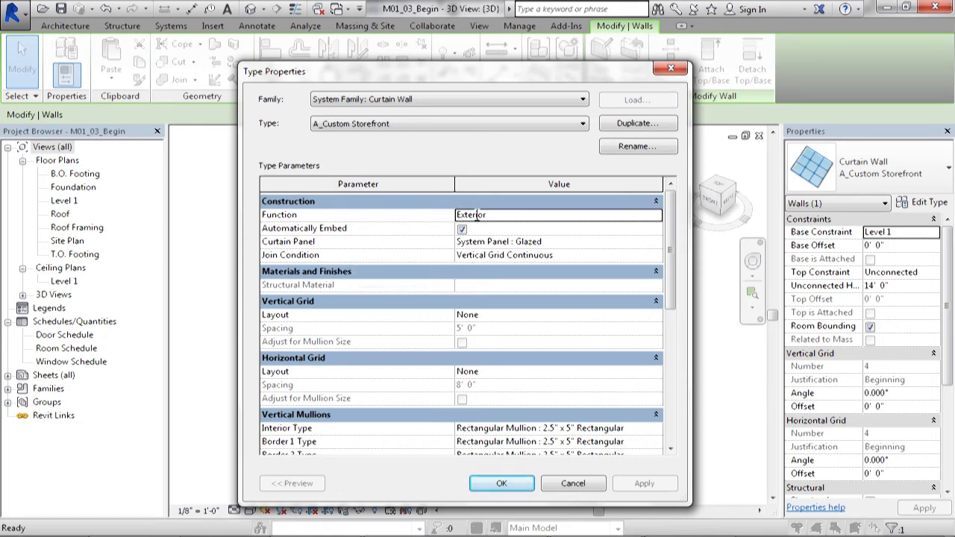
pyautogui.click(656, 215)
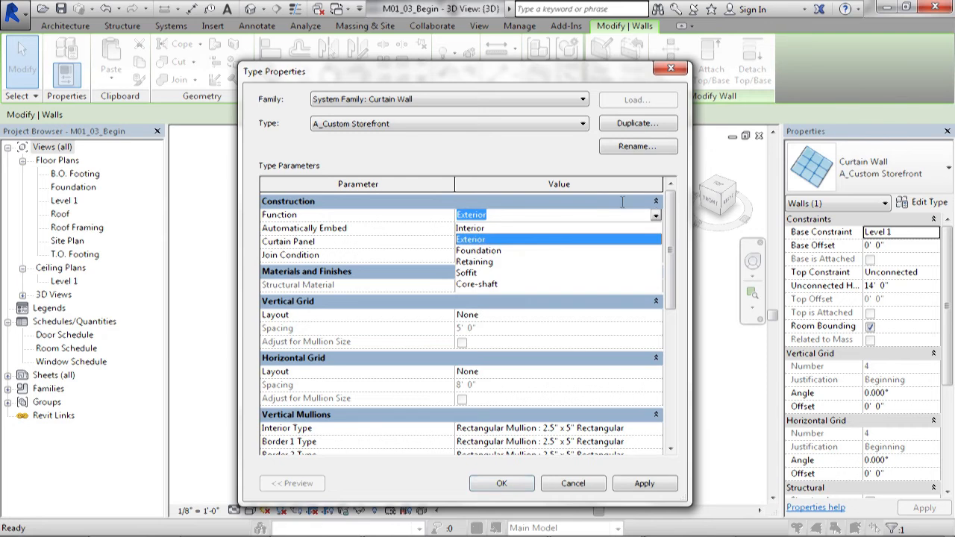
pyautogui.click(656, 215)
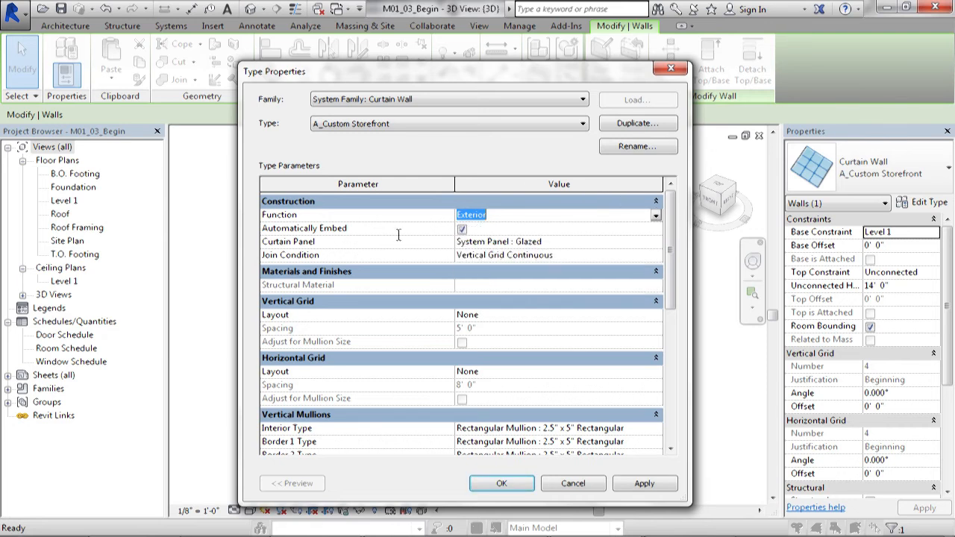
pyautogui.click(463, 228)
pyautogui.moveTo(678, 252); pyautogui.dragTo(676, 289)
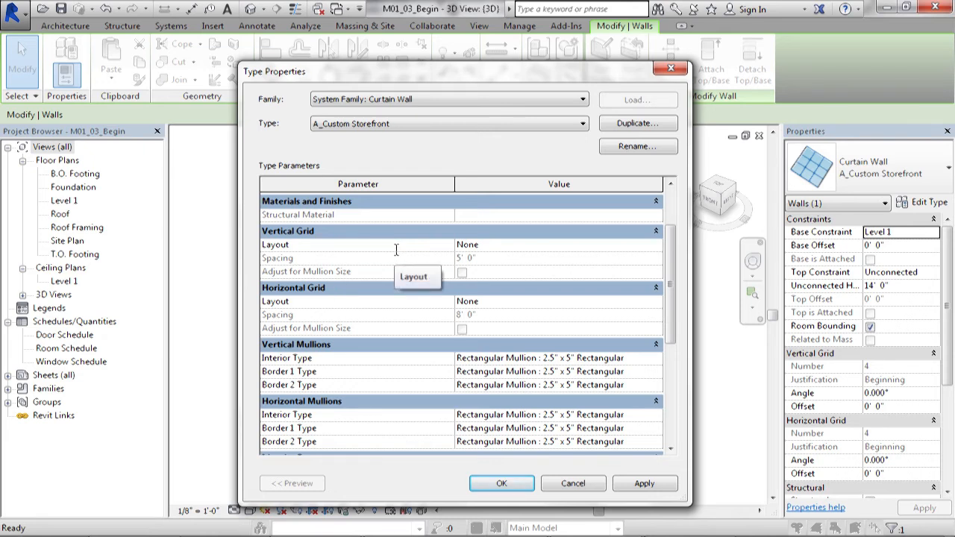
pyautogui.moveTo(428, 71); pyautogui.dragTo(218, 50)
pyautogui.moveTo(482, 273); pyautogui.dragTo(362, 289)
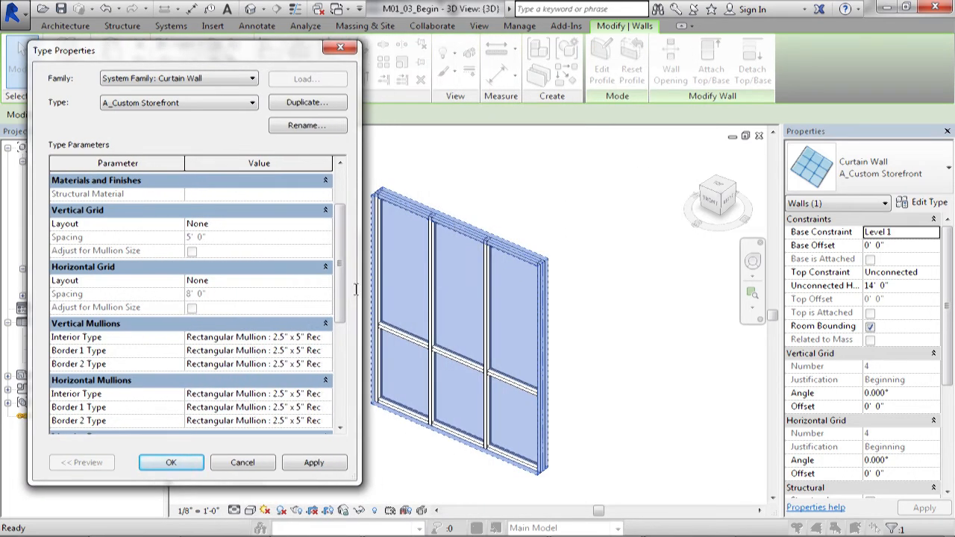
pyautogui.click(182, 463)
pyautogui.click(518, 198)
# - Delete the two vertical curtain grid lines and the horizontal one from the storefront
pyautogui.moveTo(518, 198); pyautogui.dragTo(592, 182, button='middle')
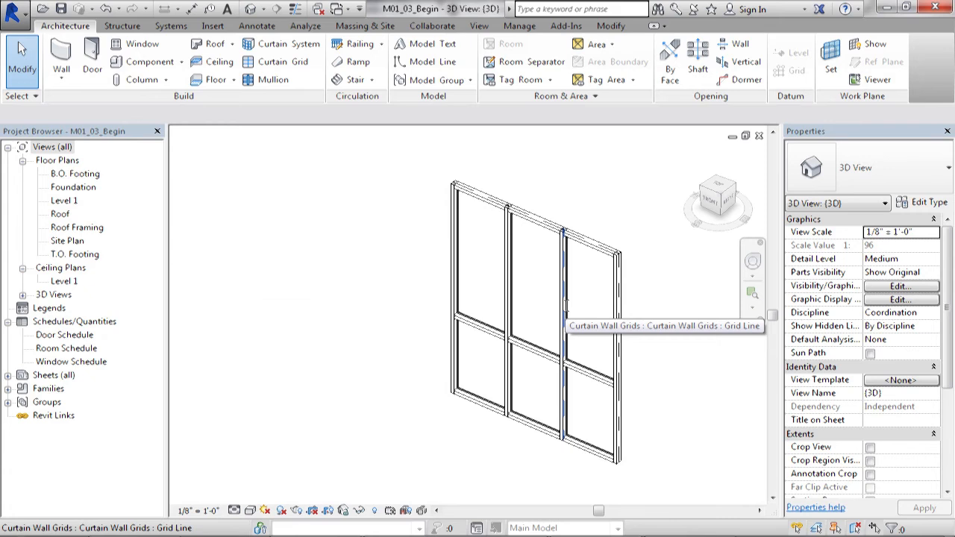
pyautogui.click(562, 306)
pyautogui.press('Escape')
pyautogui.click(562, 306)
pyautogui.press('Escape')
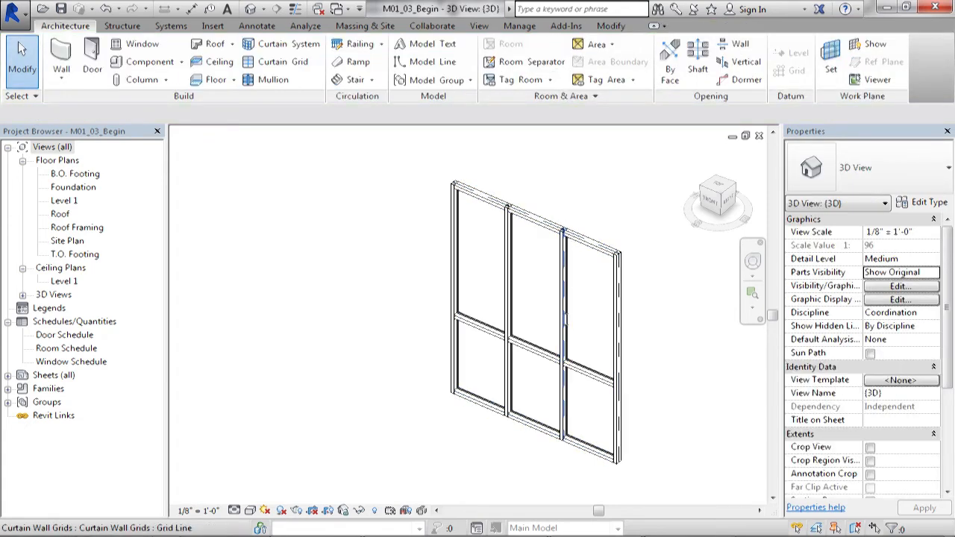
pyautogui.click(564, 321)
pyautogui.press('Delete')
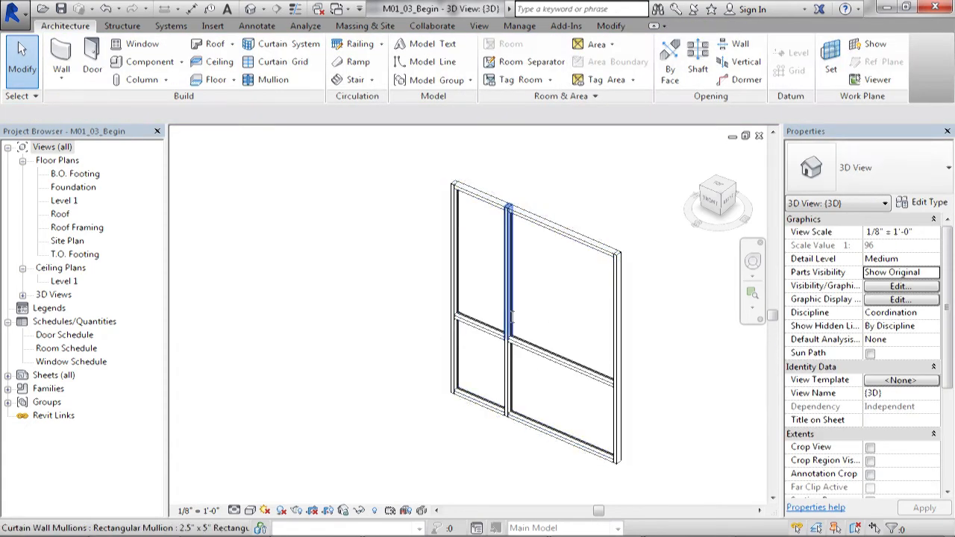
pyautogui.click(510, 318)
pyautogui.press('Delete')
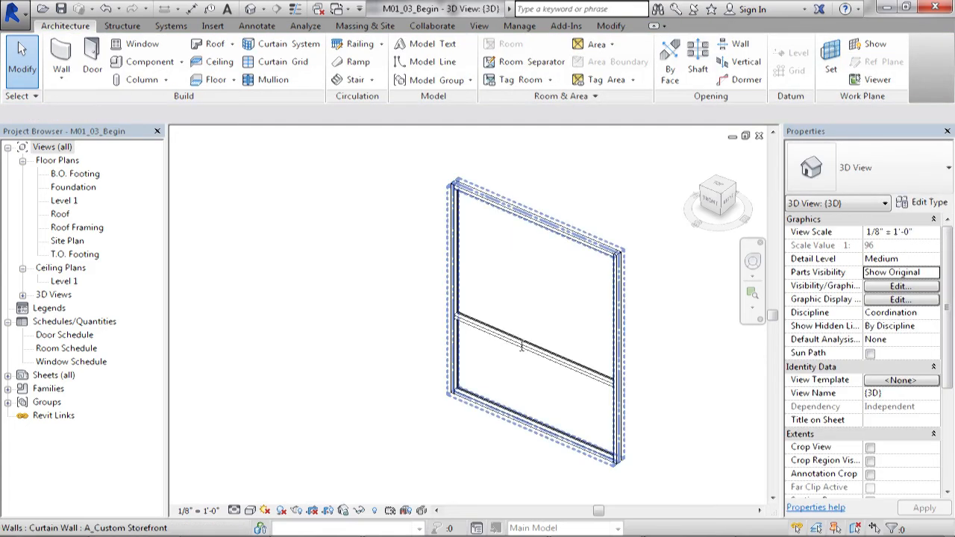
pyautogui.click(521, 345)
pyautogui.press('Delete')
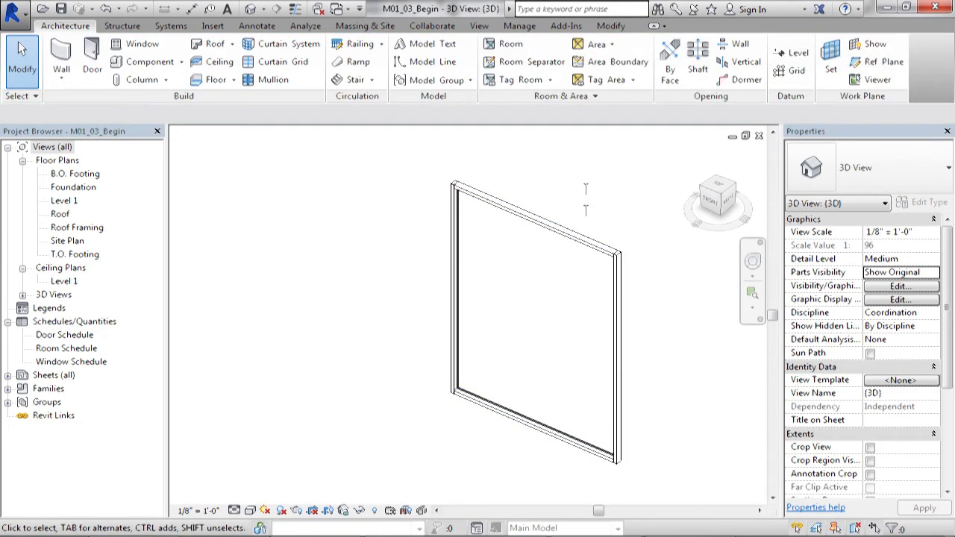
# - Set the storefront type's vertical grid layout to Fixed Distance with 2' 0" spacing and apply it
pyautogui.click(573, 236)
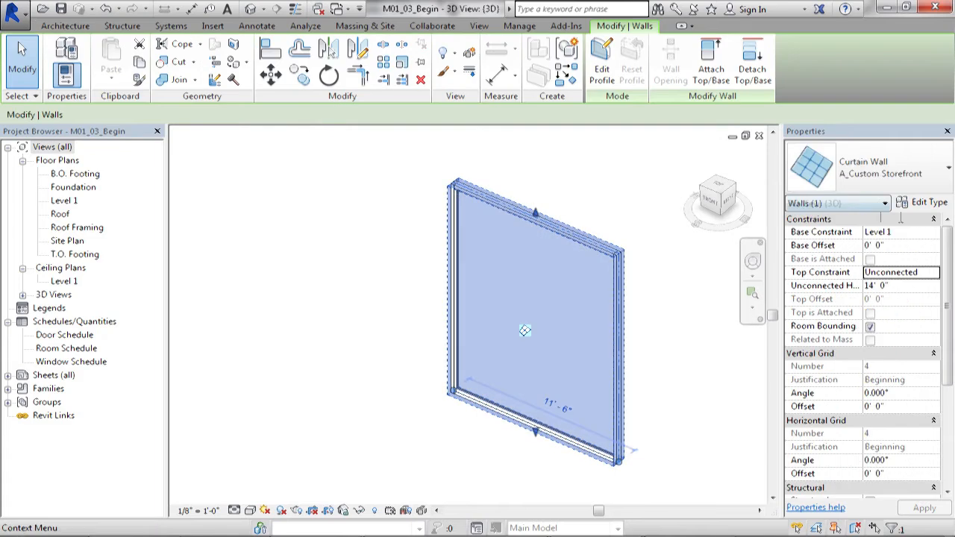
pyautogui.click(930, 203)
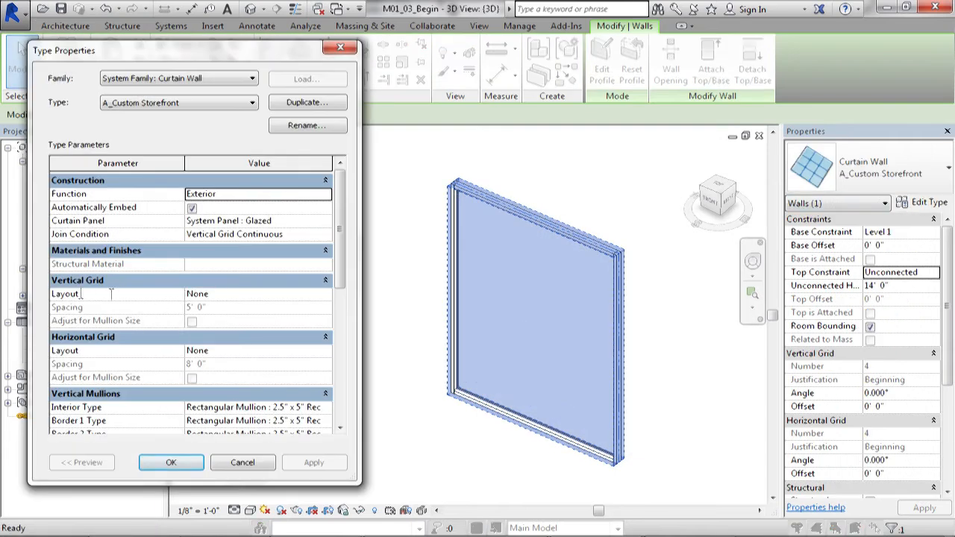
pyautogui.click(280, 294)
pyautogui.click(269, 295)
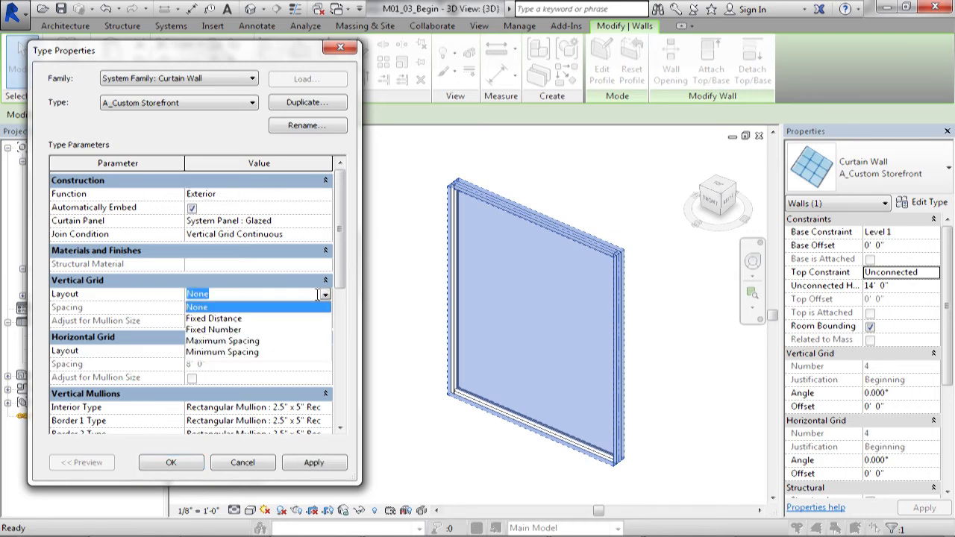
pyautogui.click(234, 320)
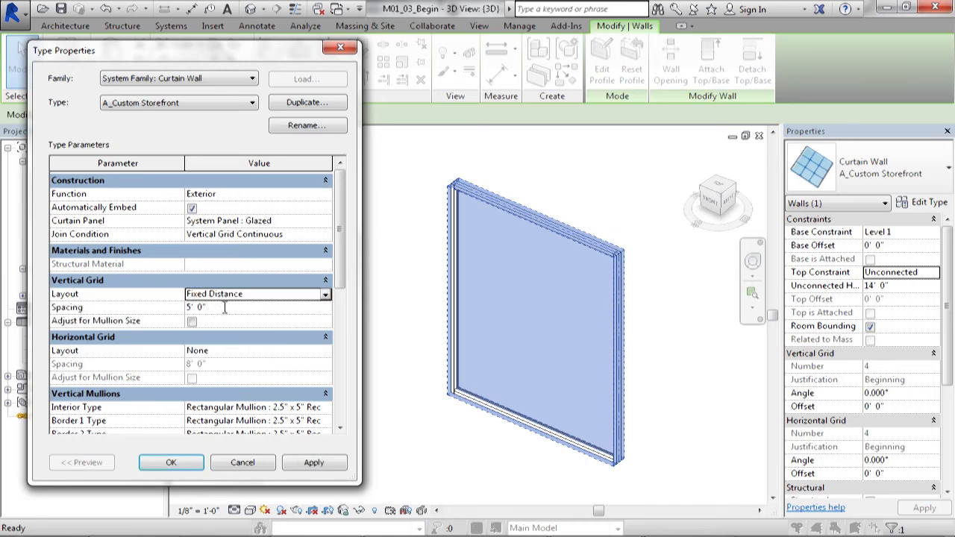
pyautogui.click(224, 308)
pyautogui.write('2')
pyautogui.press('Tab')
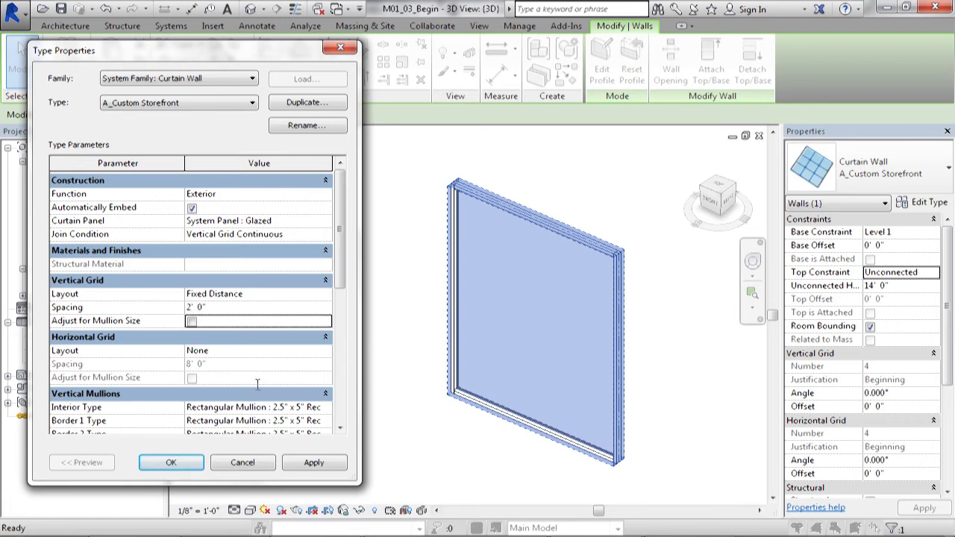
pyautogui.click(308, 462)
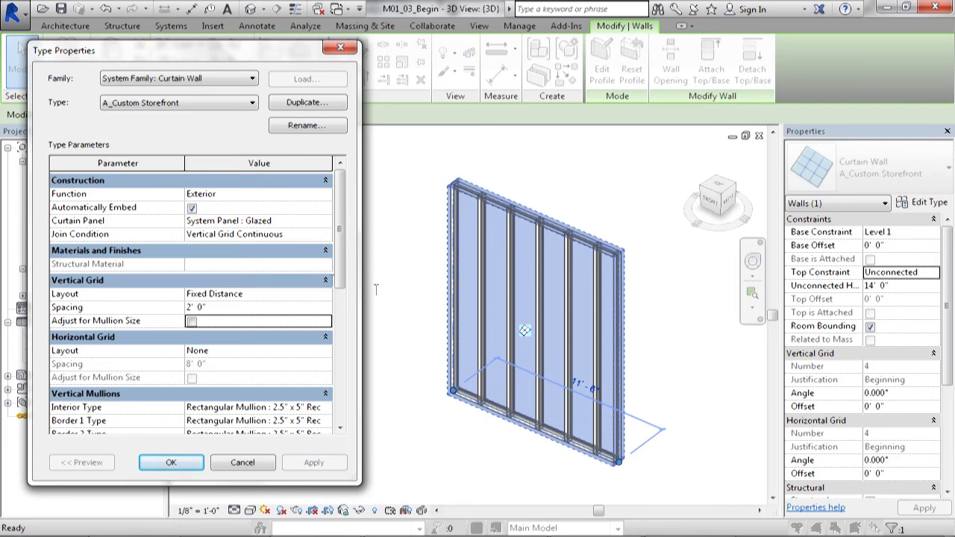
# - Change the storefront type's vertical grid layout to Fixed Number and set the wall's vertical grid number to 3
pyautogui.click(323, 297)
pyautogui.click(254, 329)
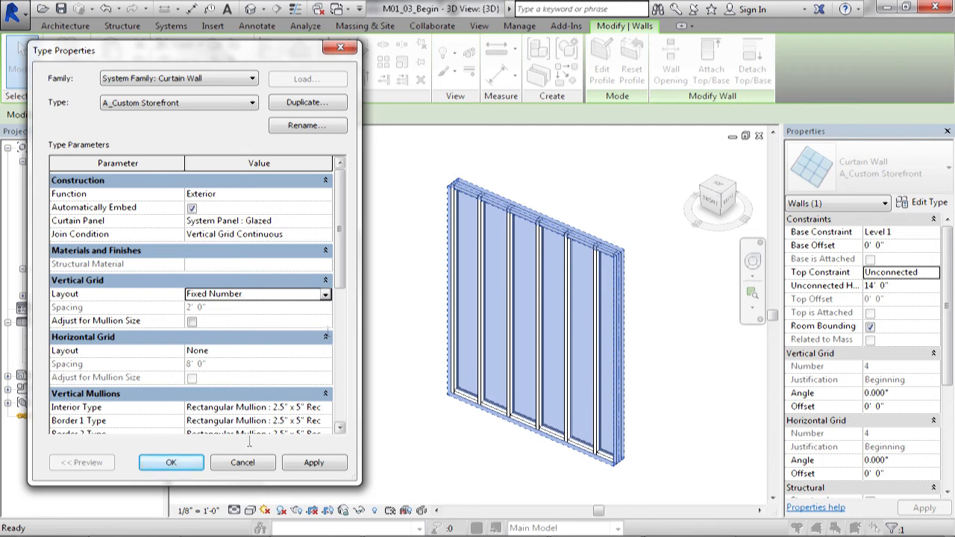
pyautogui.click(180, 464)
pyautogui.click(519, 450)
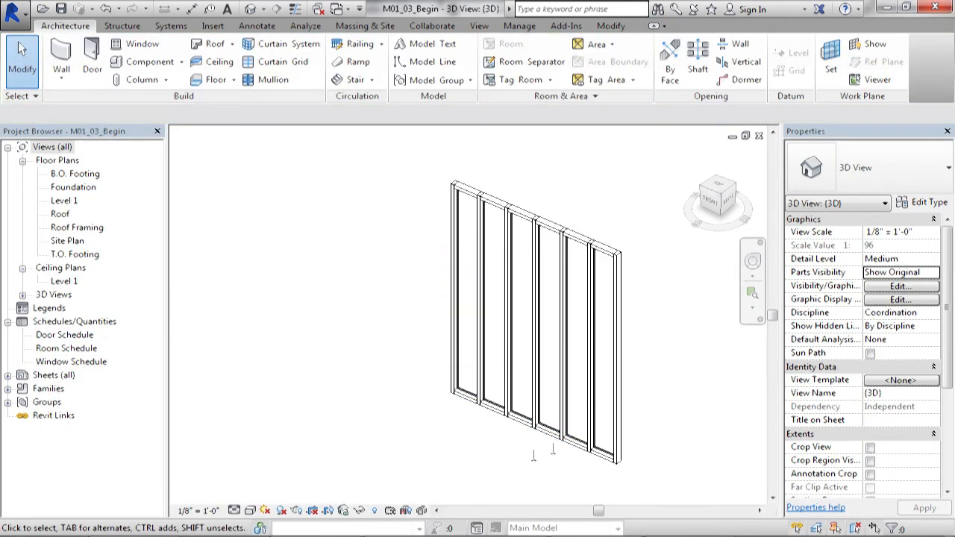
pyautogui.click(576, 350)
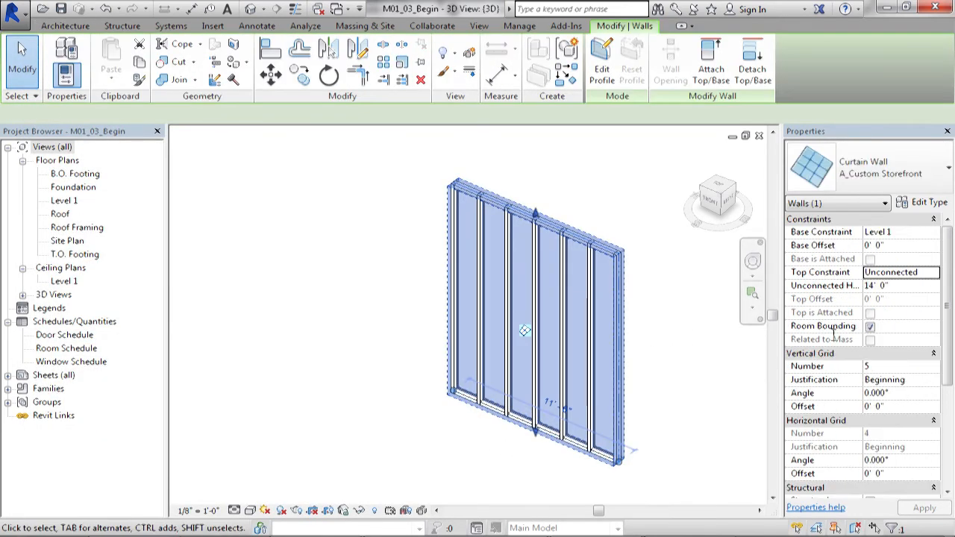
pyautogui.click(889, 366)
pyautogui.write('3')
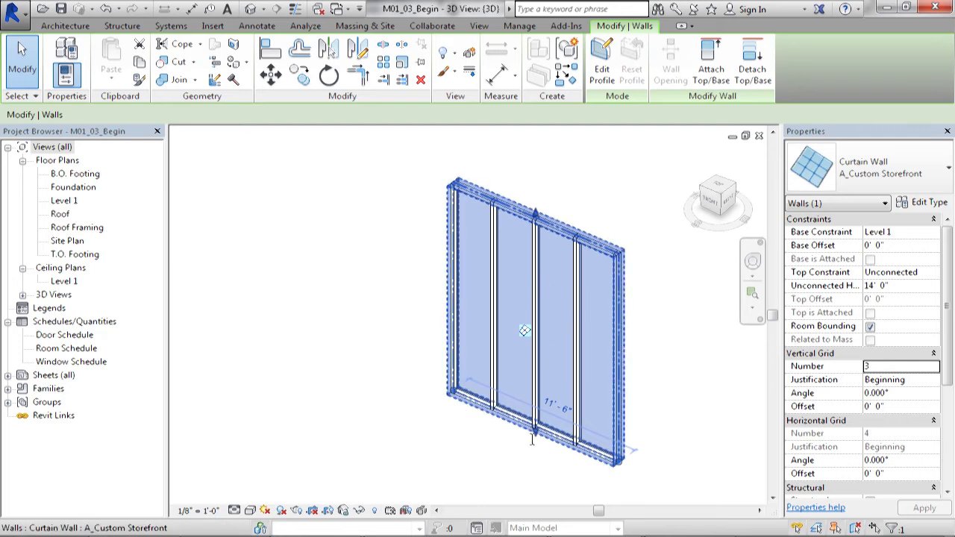
# - Set the storefront type's vertical grid layout to None and delete the type-generated gridlines
pyautogui.click(925, 202)
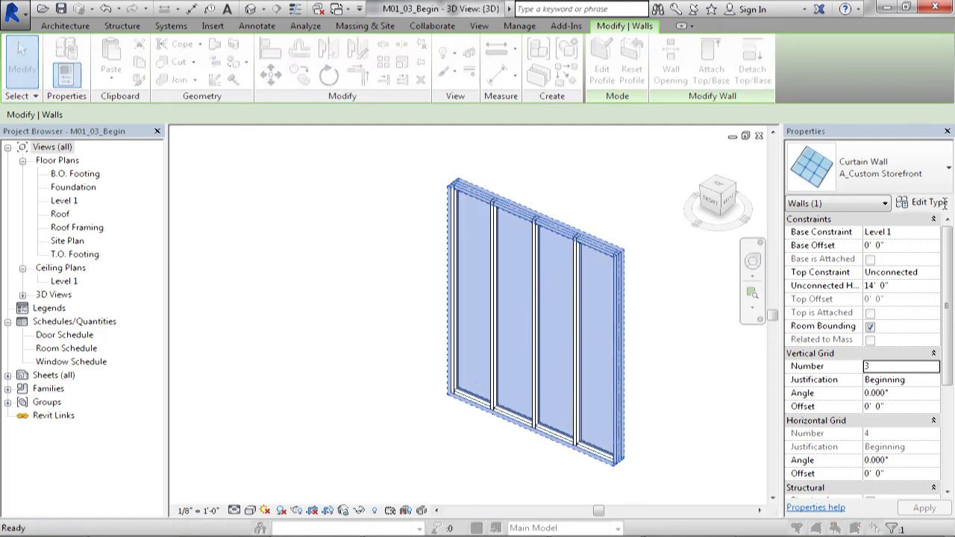
pyautogui.click(258, 351)
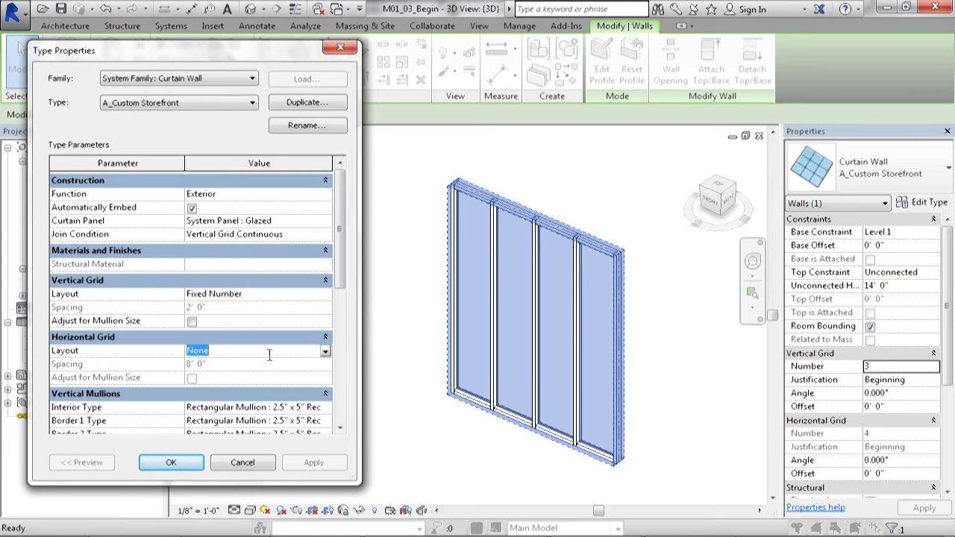
pyautogui.click(325, 351)
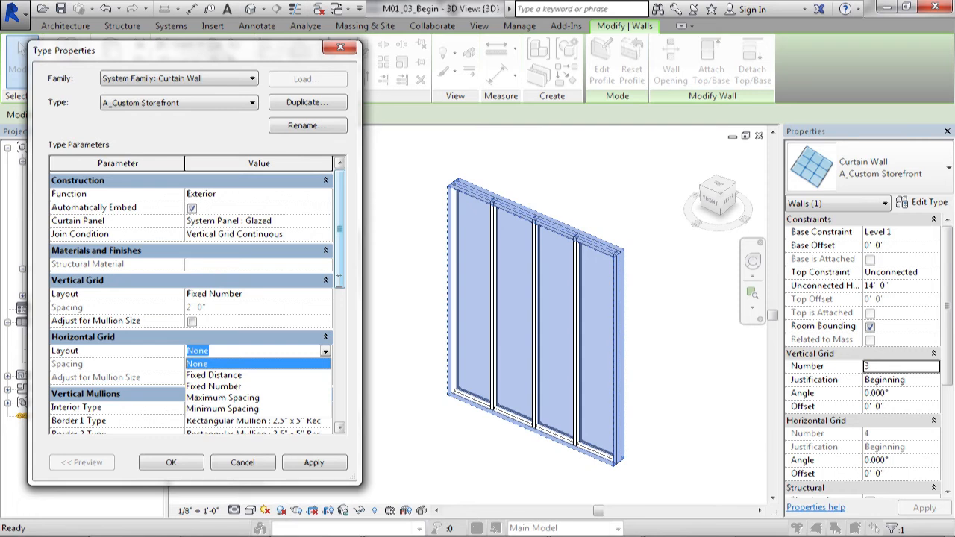
pyautogui.click(299, 294)
pyautogui.click(326, 294)
pyautogui.click(278, 306)
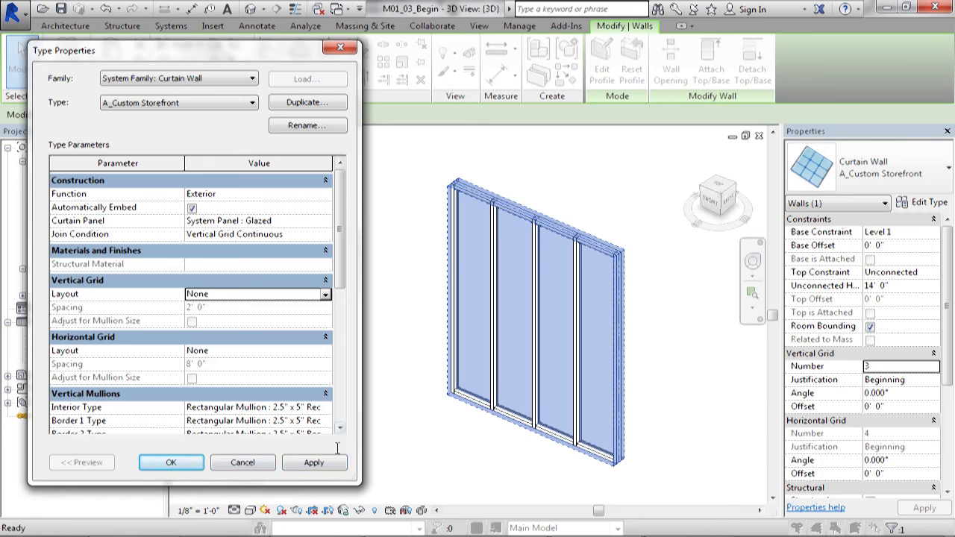
pyautogui.click(319, 463)
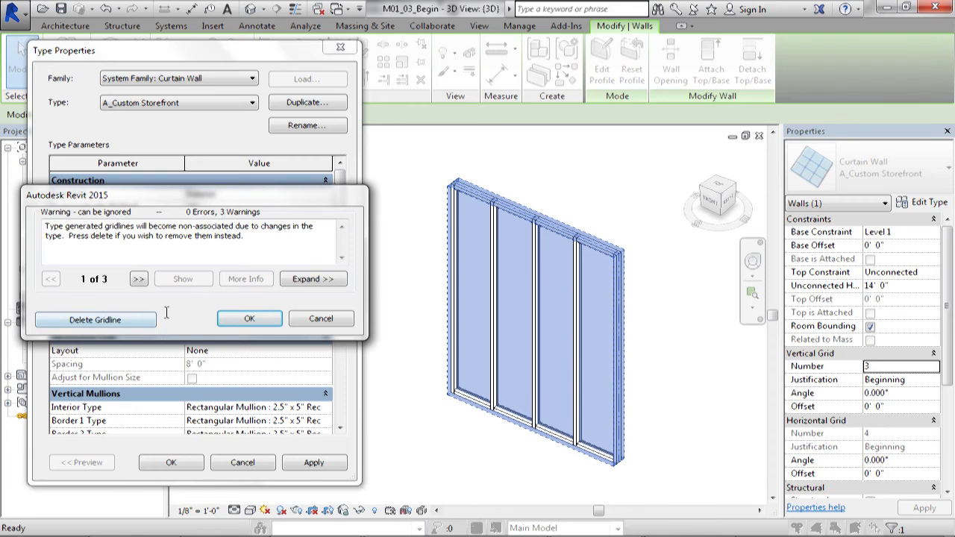
pyautogui.click(103, 320)
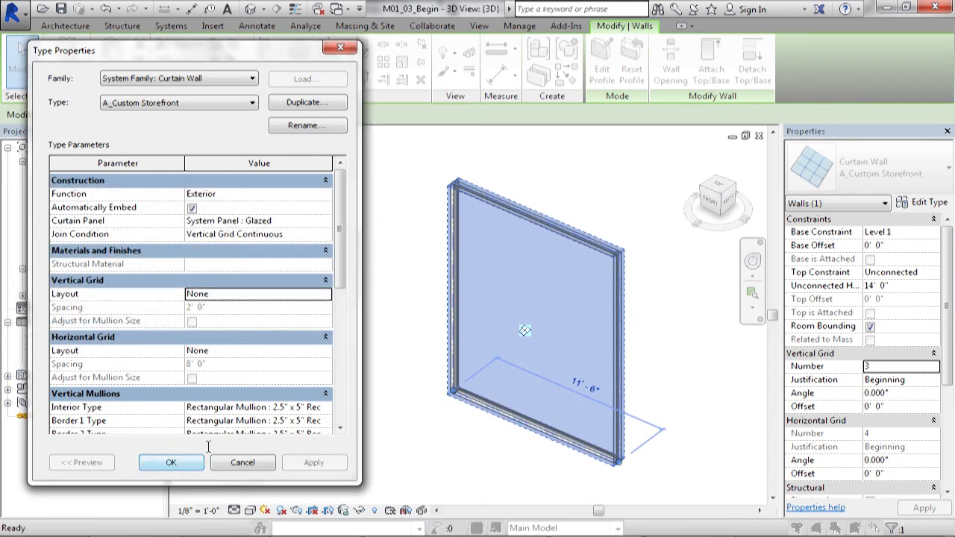
# - Set the storefront type's interior vertical mullion to Rectangular Mullion : 2.5" x 8" Rectangular
pyautogui.scroll(-4, 209, 321)
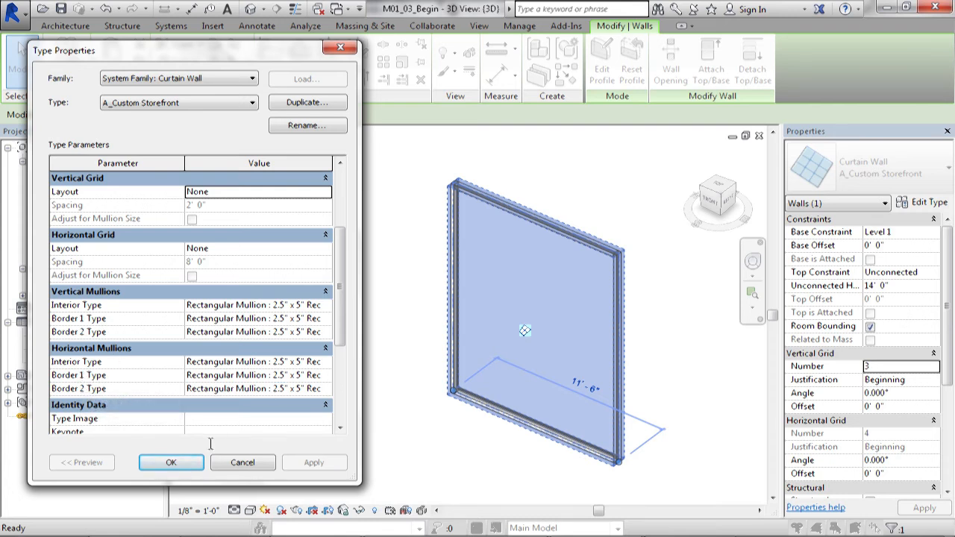
pyautogui.click(324, 305)
pyautogui.click(326, 306)
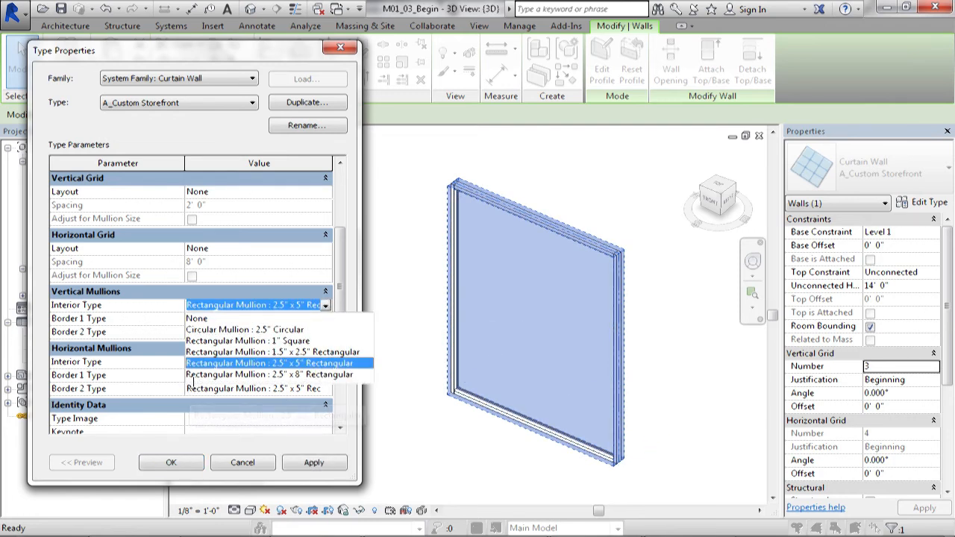
pyautogui.click(239, 374)
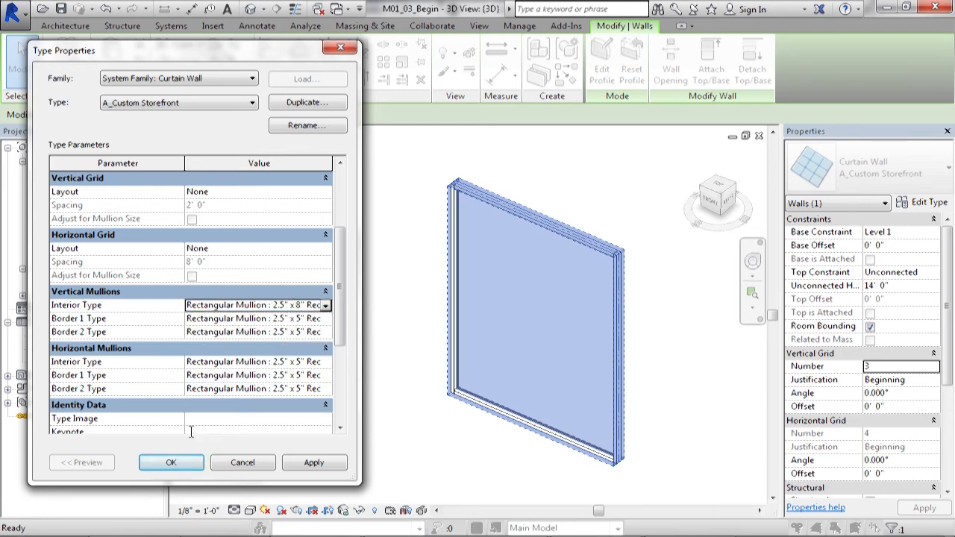
pyautogui.click(171, 463)
pyautogui.click(392, 452)
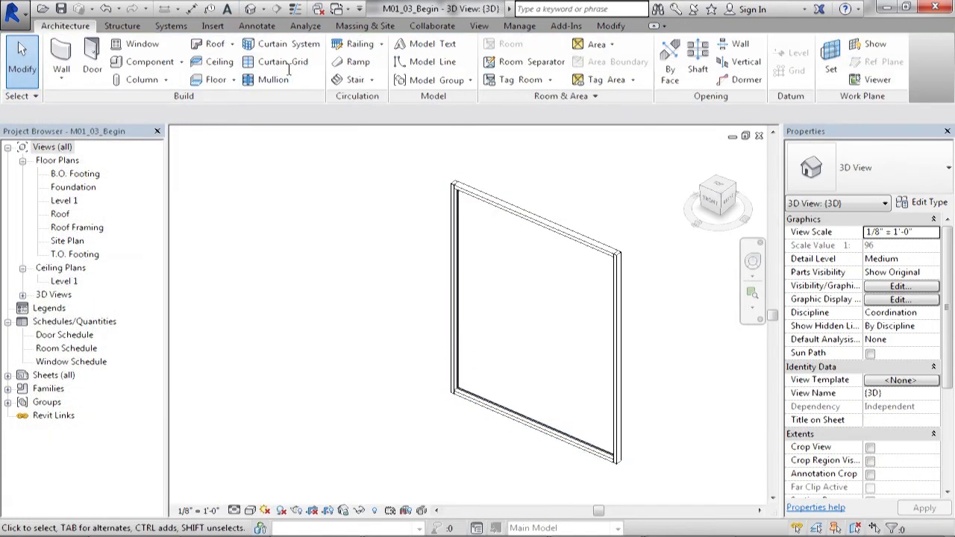
# - Place a vertical curtain grid line at the middle of the storefront, 5'-9" from each side
pyautogui.click(281, 63)
pyautogui.click(536, 423)
pyautogui.scroll(3, 539, 464)
pyautogui.scroll(-5, 533, 453)
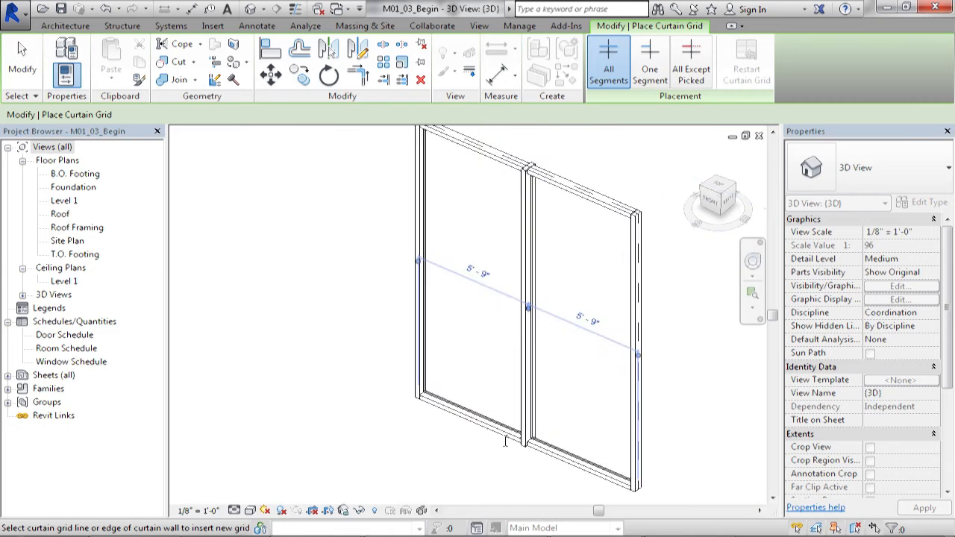
pyautogui.press('Escape')
pyautogui.moveTo(543, 363); pyautogui.dragTo(514, 363, button='middle')
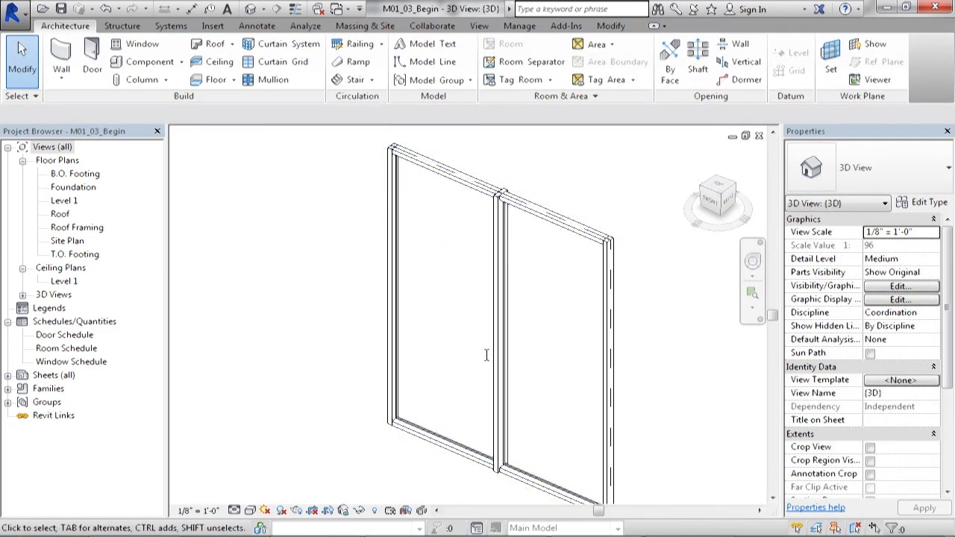
# - Undo the placement of the middle vertical curtain grid line
pyautogui.hotkey('ctrl', 'z')
pyautogui.scroll(1, 563, 338)
pyautogui.moveTo(563, 338); pyautogui.dragTo(506, 335, button='middle')
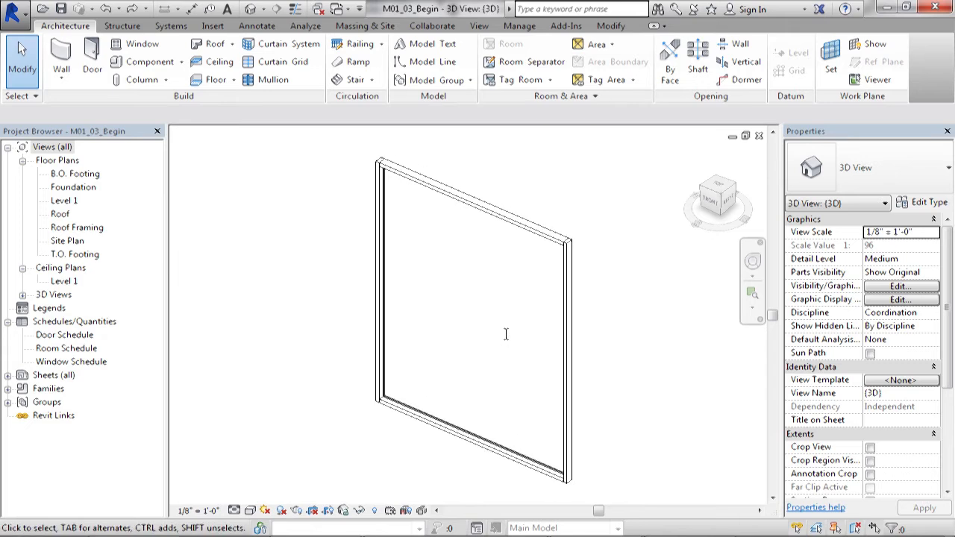
# - Place a vertical curtain grid line at the middle of the storefront
pyautogui.click(271, 80)
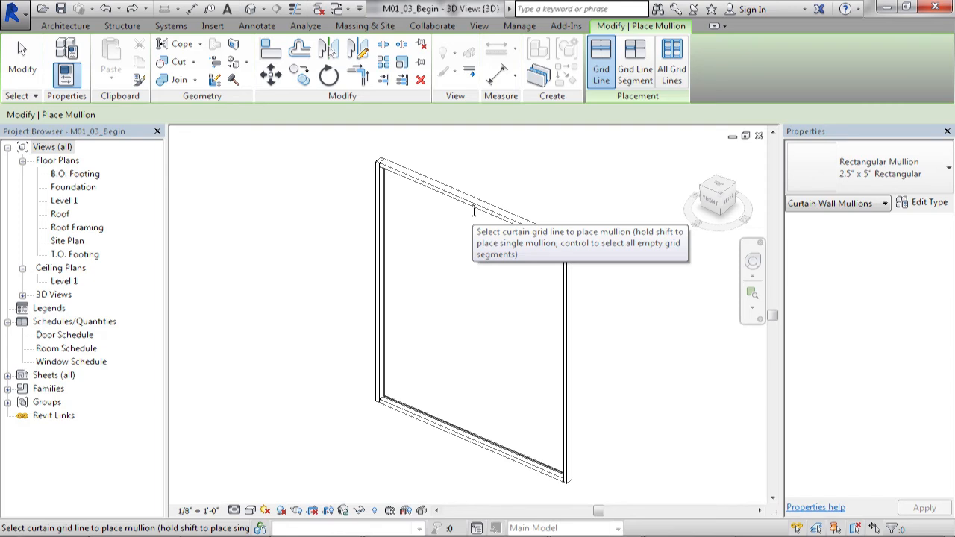
pyautogui.press('Escape')
pyautogui.click(284, 62)
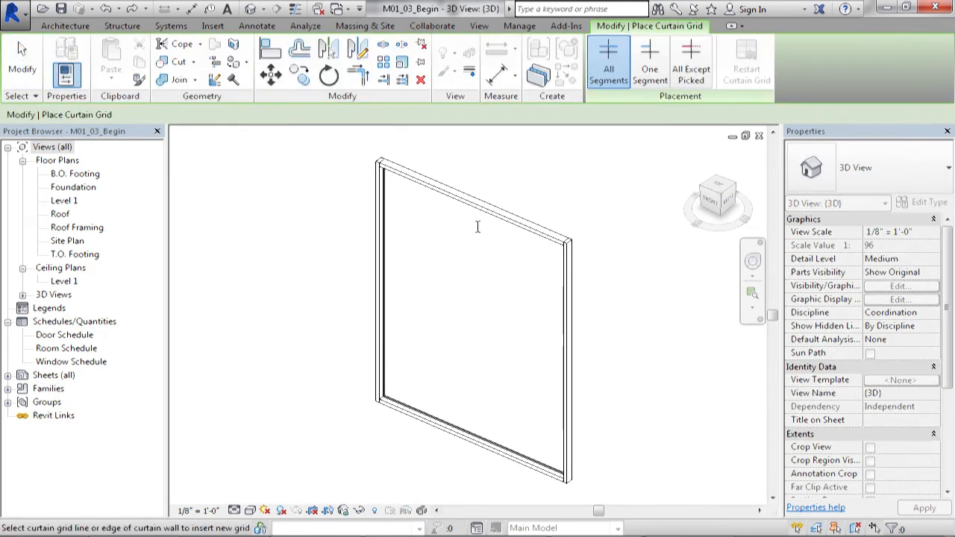
pyautogui.click(472, 321)
pyautogui.press('Escape')
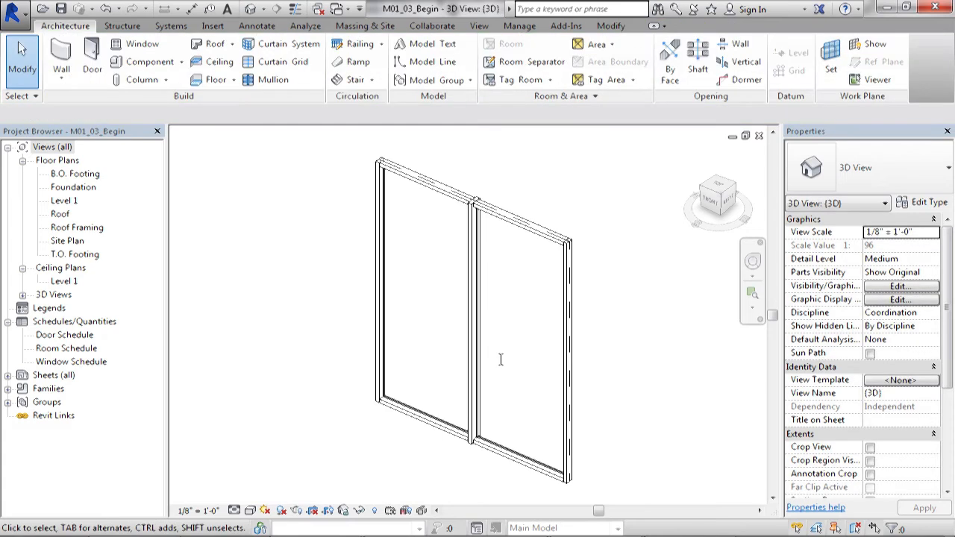
pyautogui.keyDown('shift'); pyautogui.moveTo(491, 373); pyautogui.dragTo(572, 341, button='middle'); pyautogui.keyUp('shift')
pyautogui.press('v')
pyautogui.press('g')
pyautogui.press('Escape')
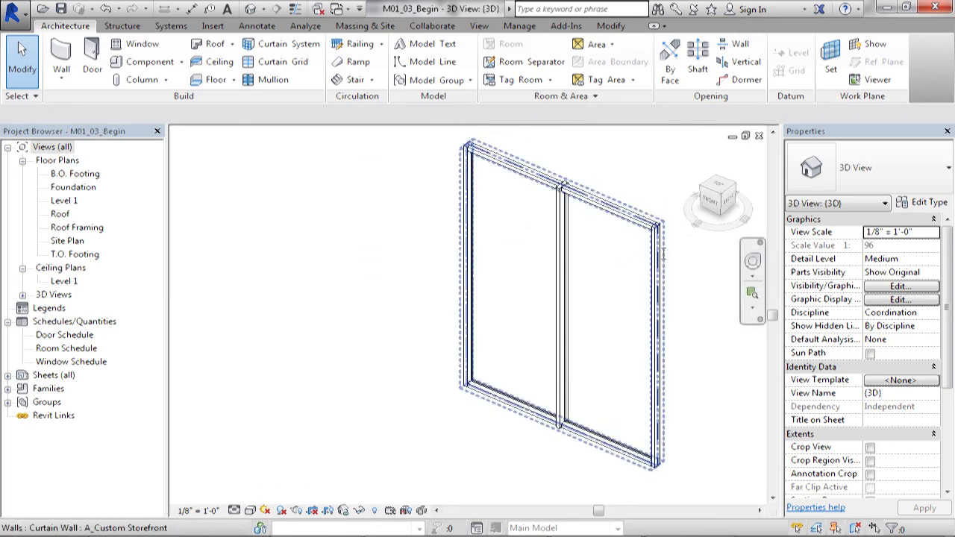
# - Set the storefront type's interior vertical mullion to None and delete the mullions that are no longer type driven
pyautogui.click(550, 316)
pyautogui.click(942, 200)
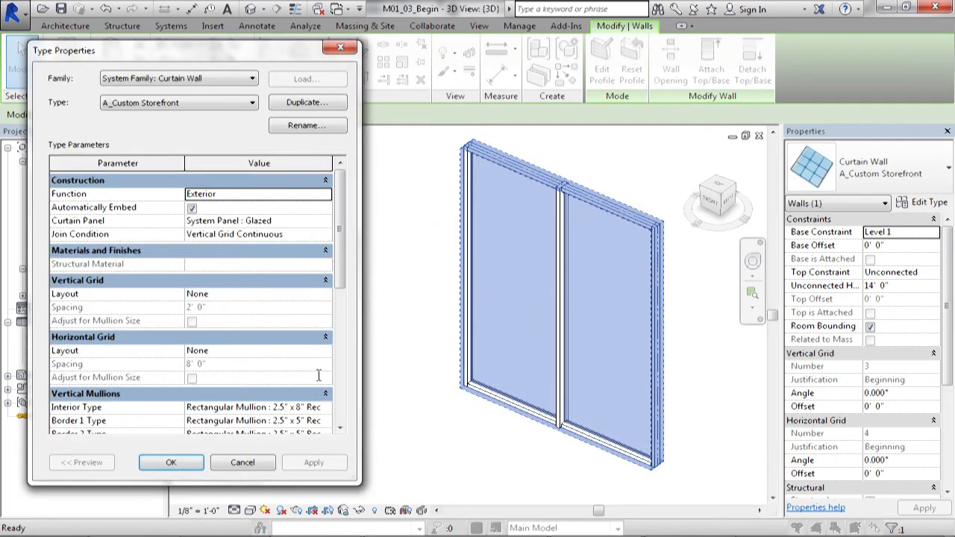
pyautogui.scroll(-2, 316, 389)
pyautogui.click(326, 335)
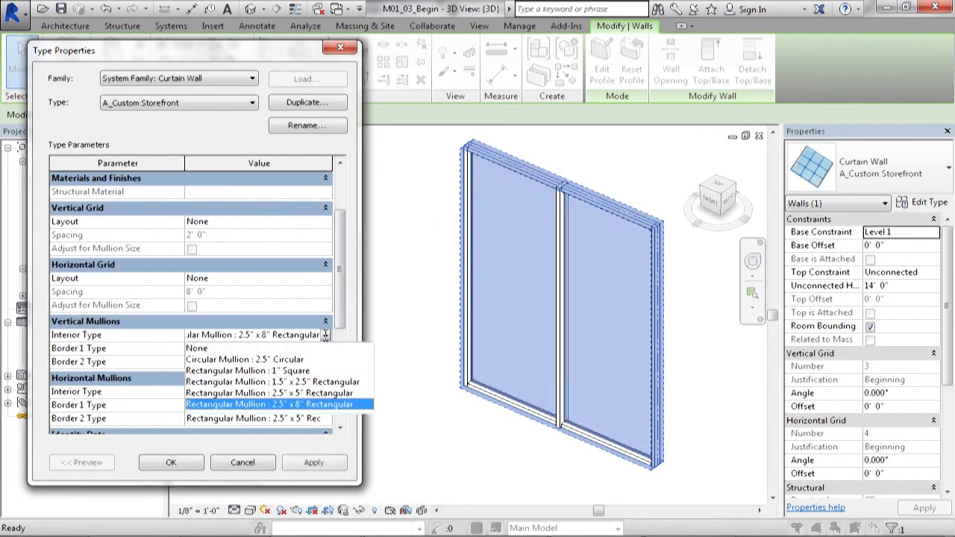
pyautogui.click(269, 348)
pyautogui.click(161, 460)
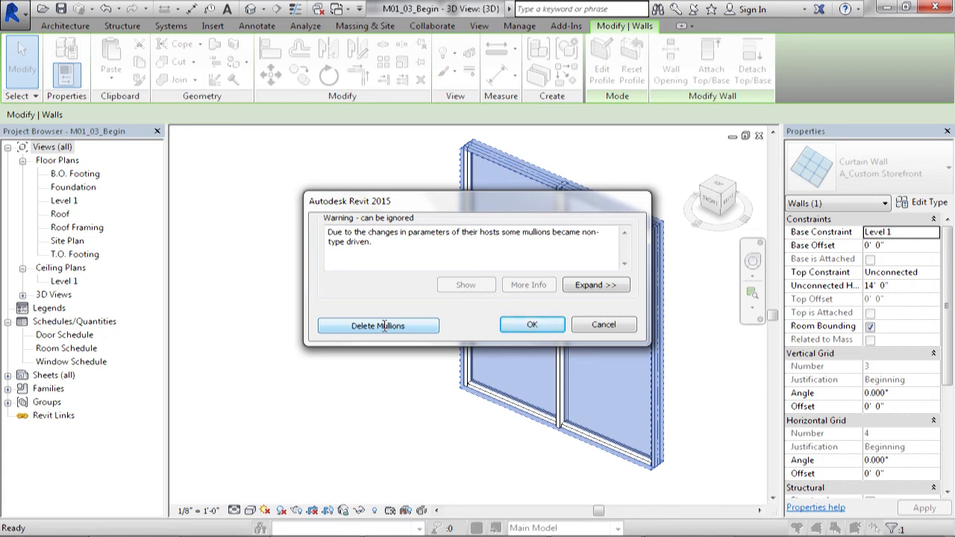
pyautogui.click(384, 326)
pyautogui.click(432, 416)
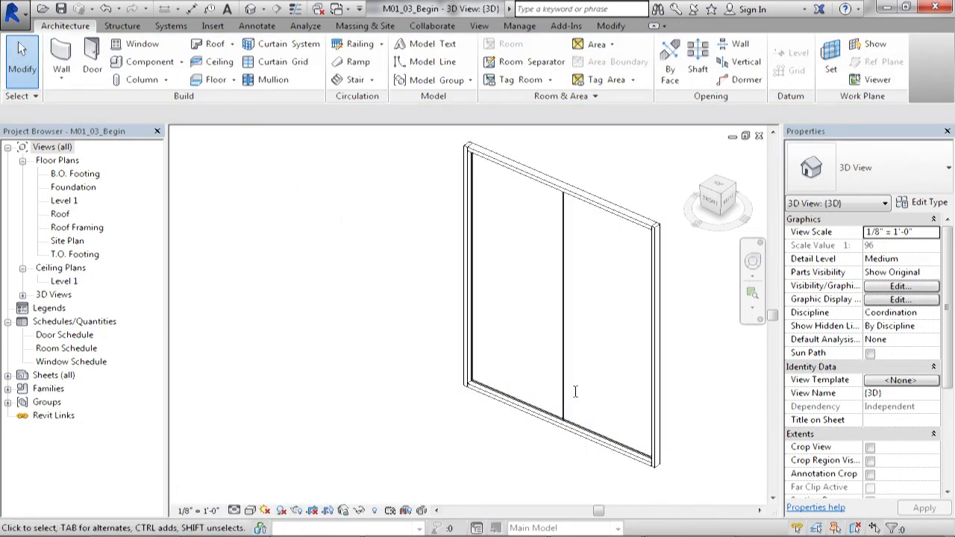
# - Place a 2.5" x 5" Rectangular mullion on the storefront's middle vertical grid line
pyautogui.moveTo(575, 393); pyautogui.dragTo(551, 422, button='middle')
pyautogui.click(273, 80)
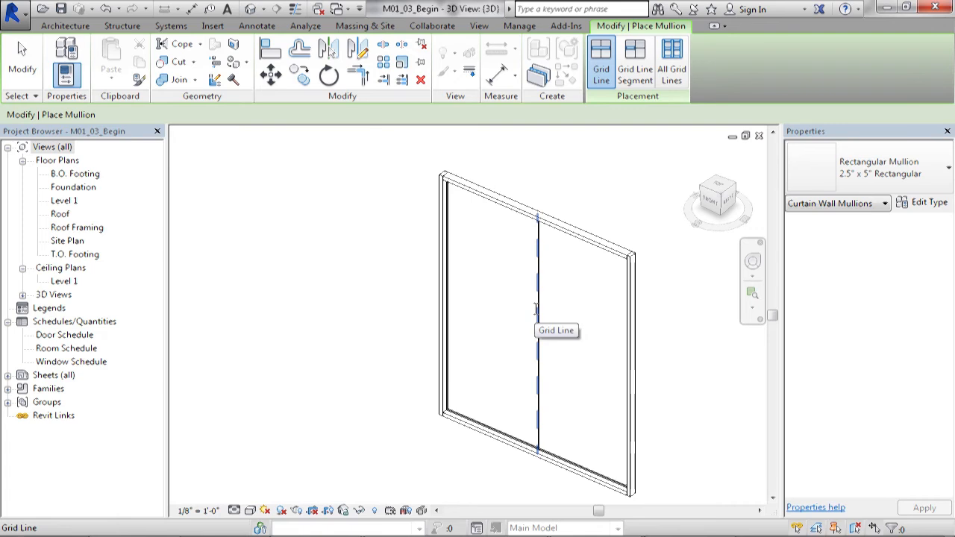
pyautogui.click(537, 310)
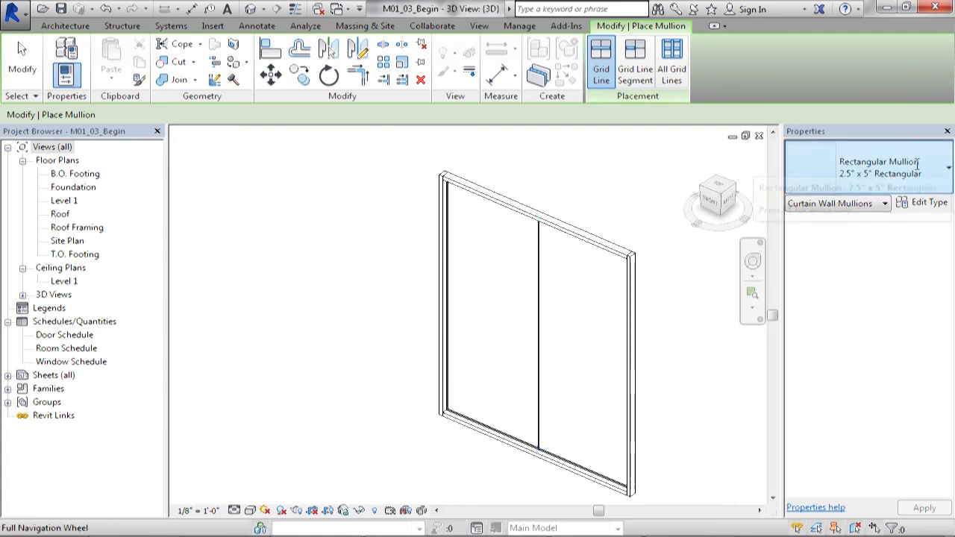
pyautogui.click(537, 317)
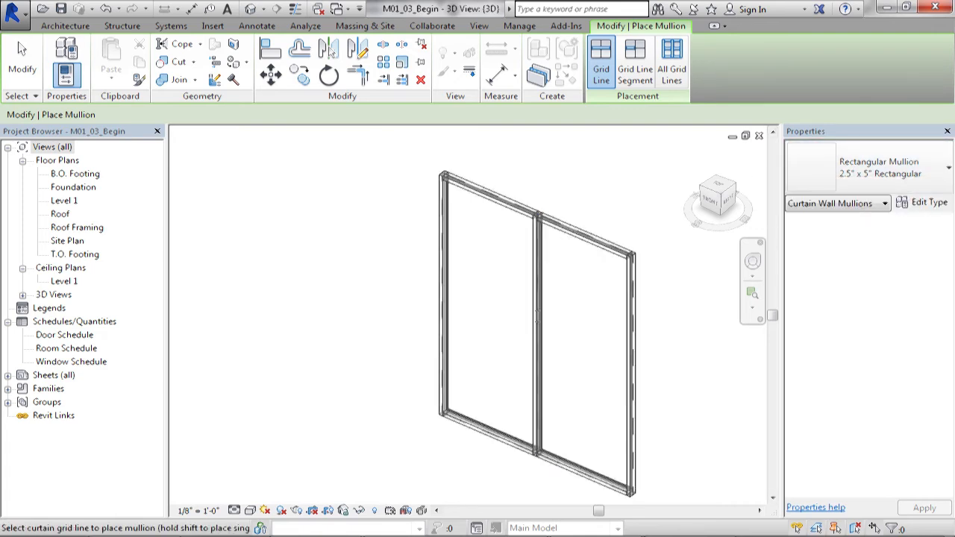
pyautogui.press('Escape')
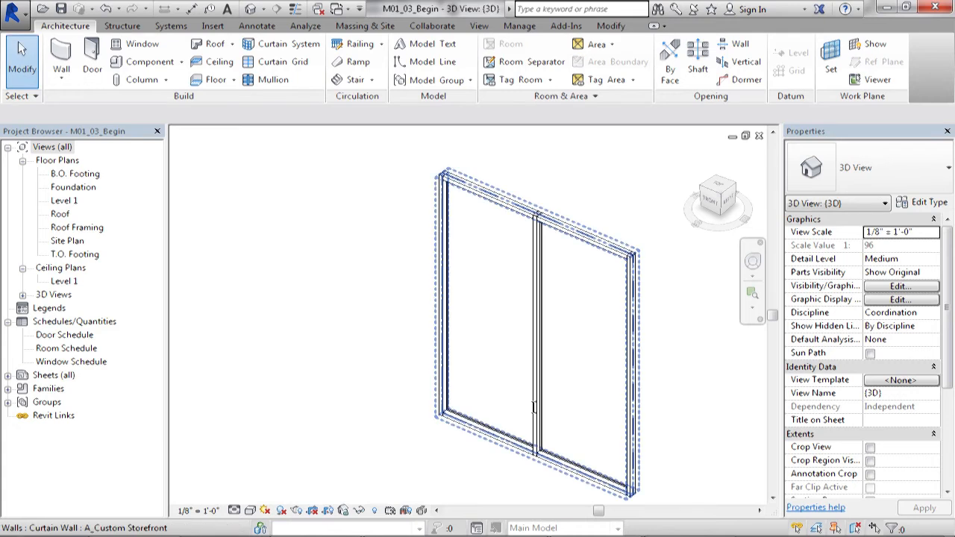
# - Change the middle vertical mullion's type to 2.5" x 8" Rectangular
pyautogui.click(535, 406)
pyautogui.click(866, 168)
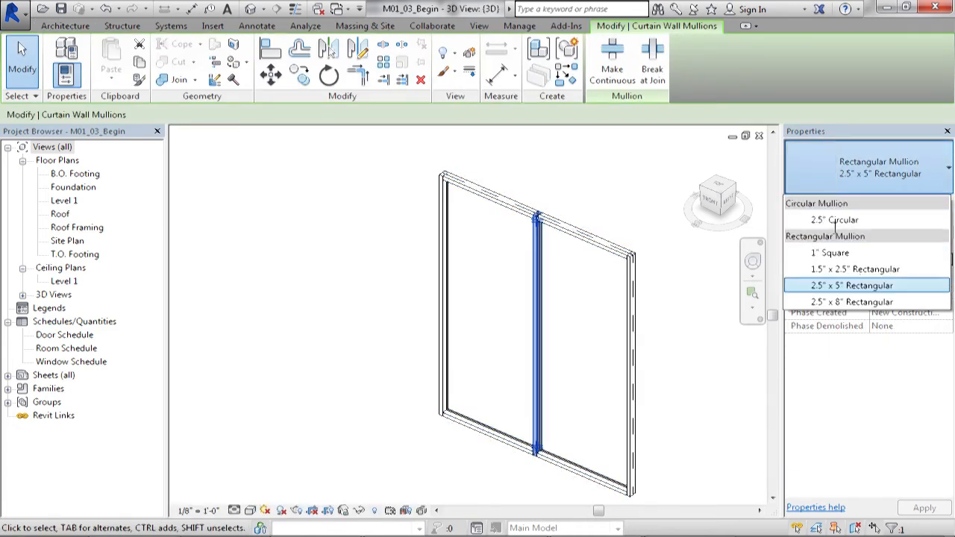
pyautogui.click(851, 301)
pyautogui.click(620, 177)
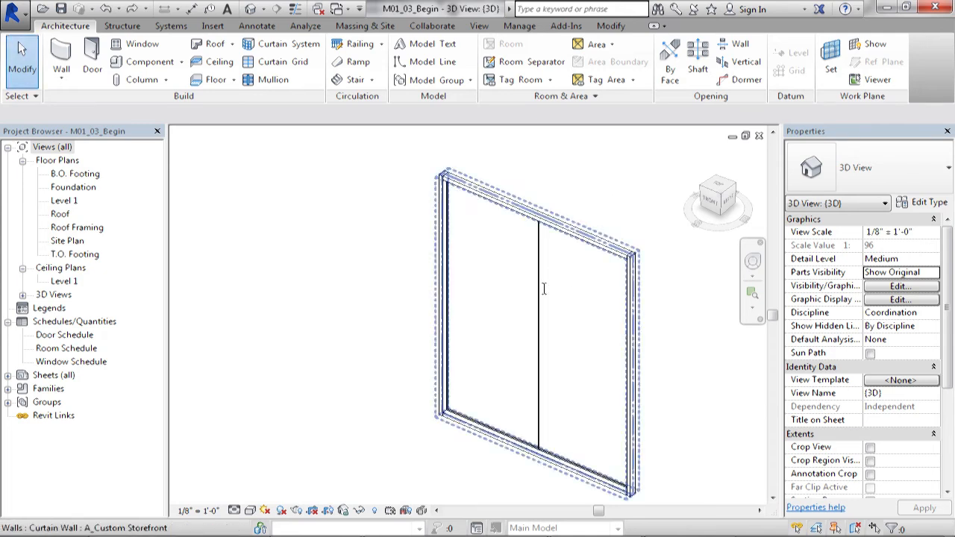
# - Delete the middle vertical mullion and its grid line from the storefront
pyautogui.click(539, 302)
pyautogui.click(589, 179)
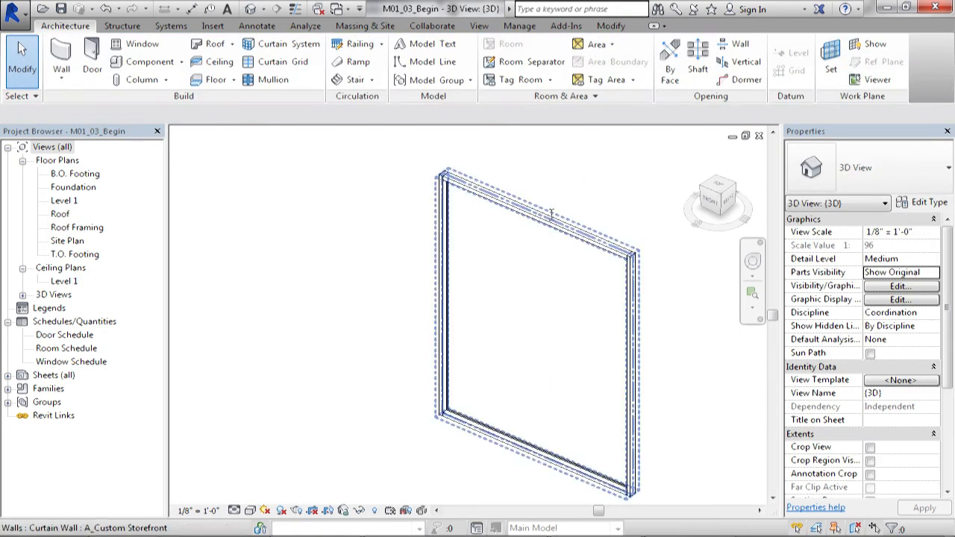
# - Set the storefront type's interior vertical mullion to Rectangular Mullion : 2.5" x 5" Rectangular
pyautogui.click(583, 243)
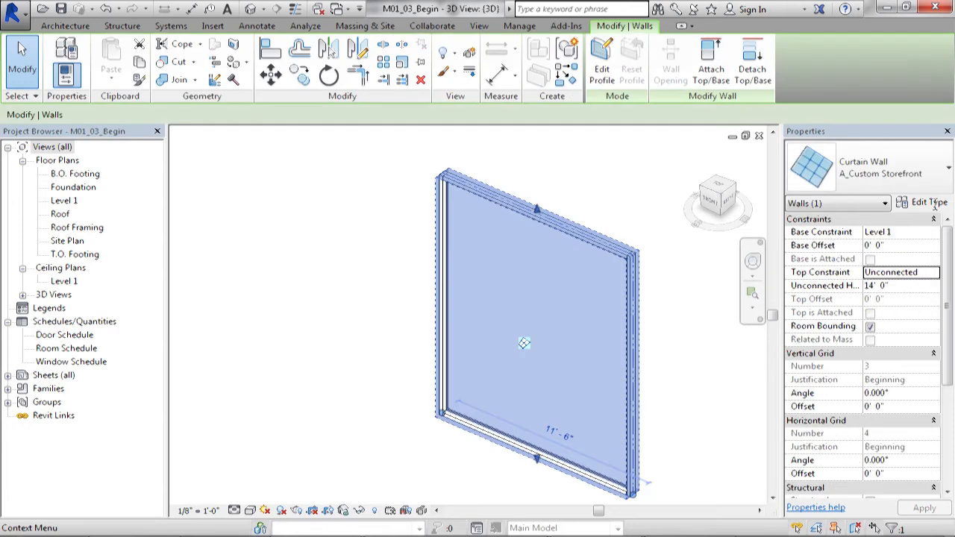
pyautogui.click(929, 202)
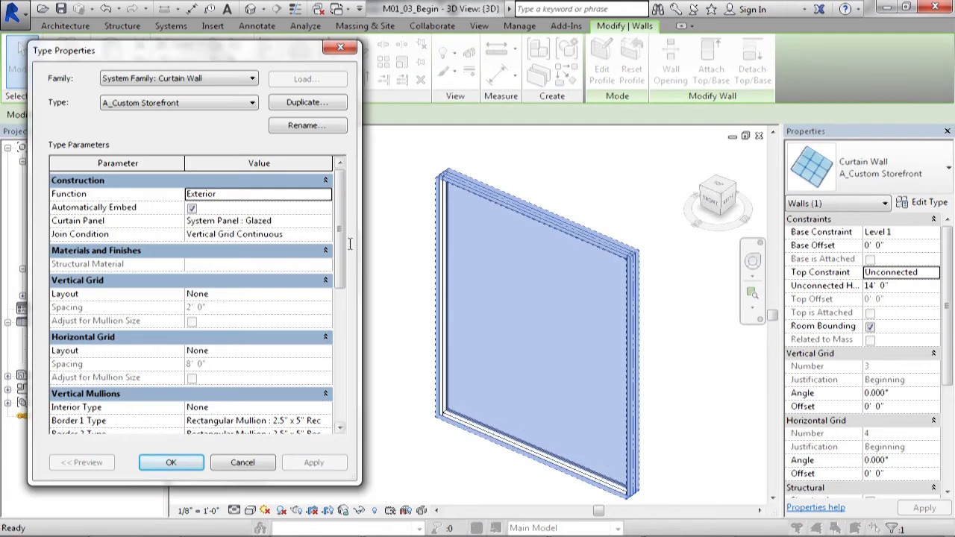
pyautogui.scroll(-3, 326, 388)
pyautogui.click(316, 335)
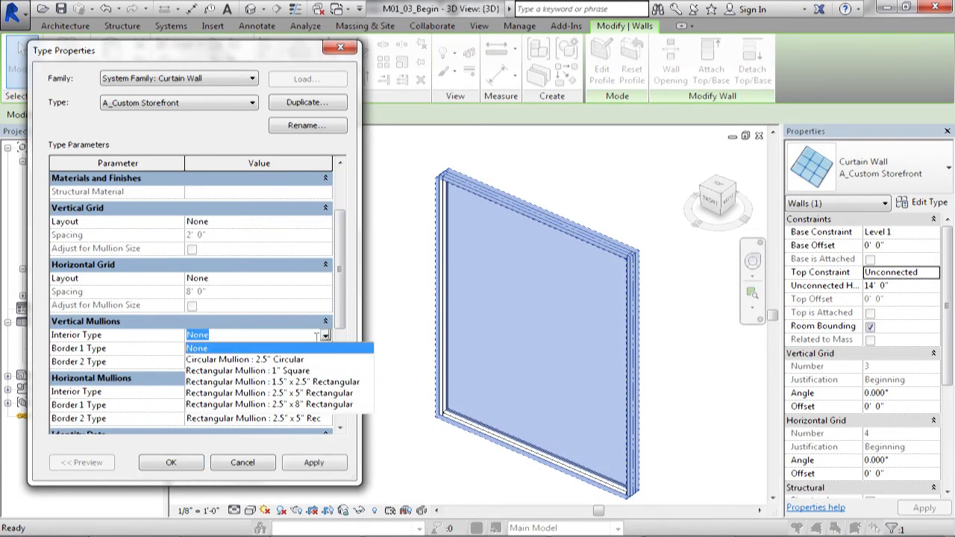
pyautogui.click(308, 393)
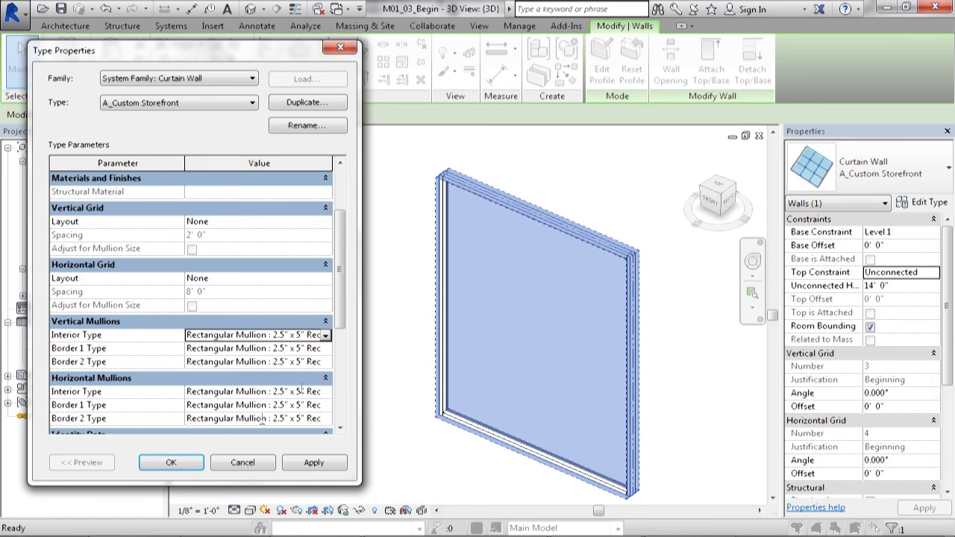
pyautogui.click(170, 462)
pyautogui.click(326, 277)
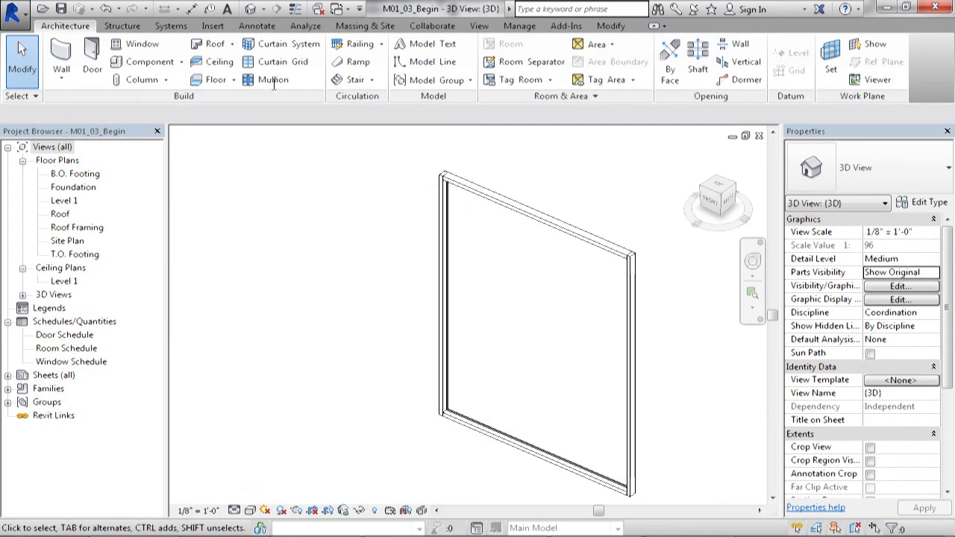
# - Place vertical curtain grid lines at the storefront's third points and horizontal ones 3'-4" below the top and 4'-8" above the base
pyautogui.click(505, 201)
pyautogui.click(571, 232)
pyautogui.click(632, 302)
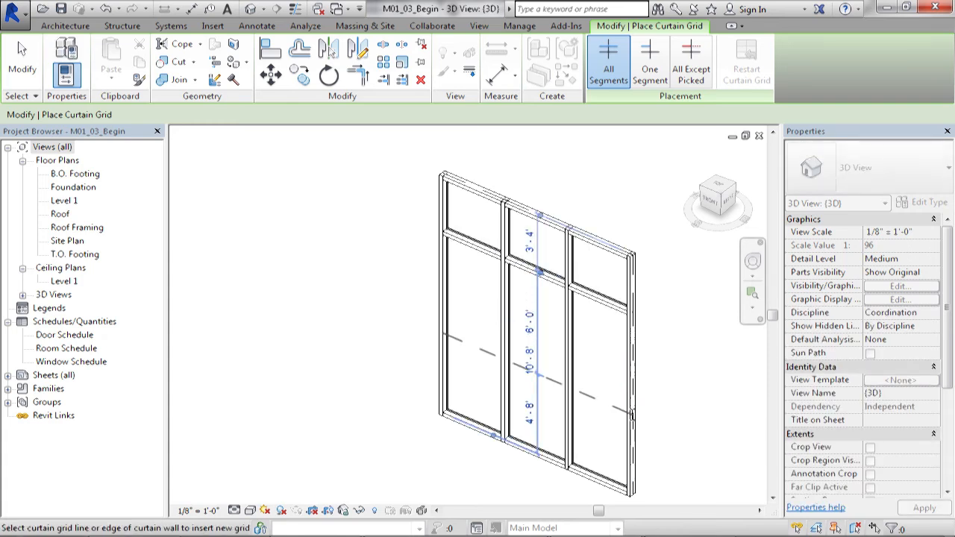
pyautogui.click(631, 415)
pyautogui.press('Escape')
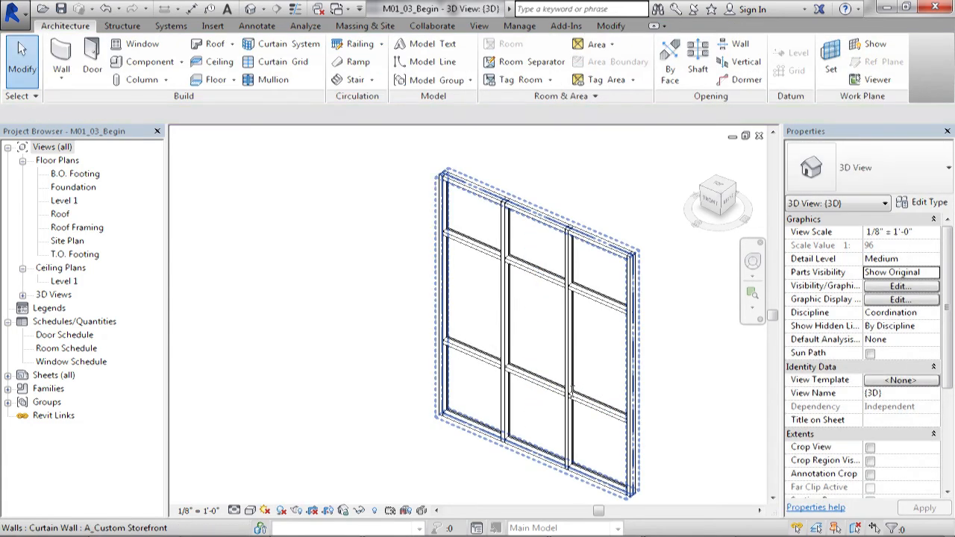
# - Select the second interior vertical mullion's segment in the middle row and examine its pin and locked type
pyautogui.scroll(2, 571, 385)
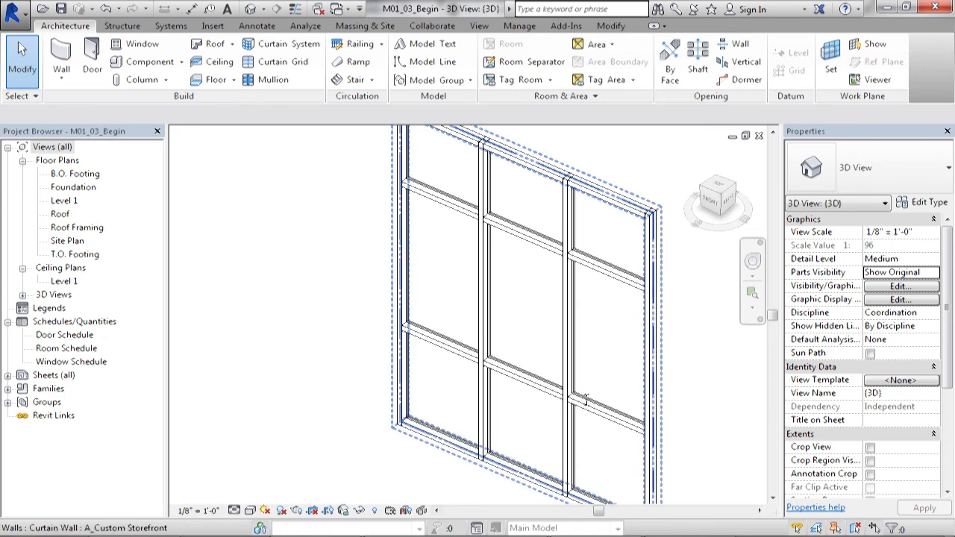
pyautogui.press('Tab')
pyautogui.press('Tab')
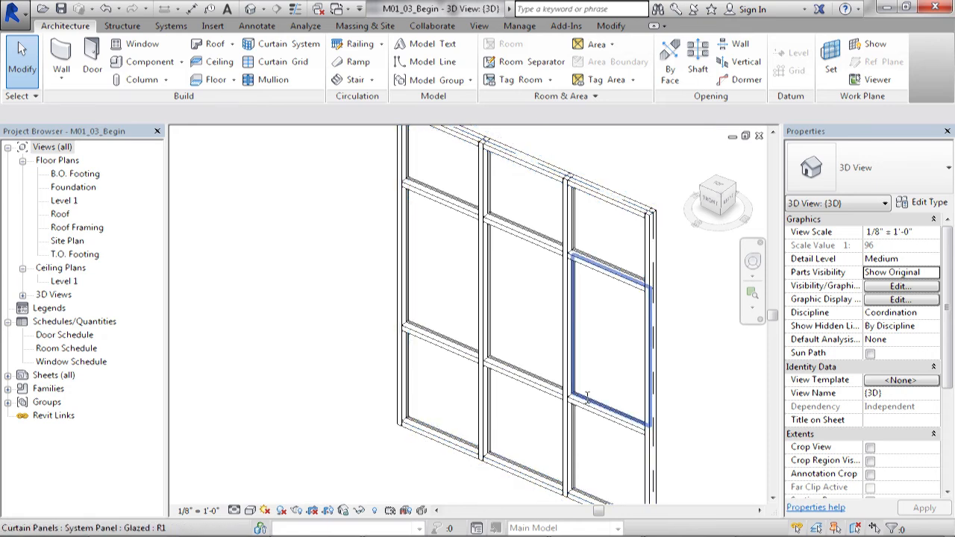
pyautogui.click(563, 320)
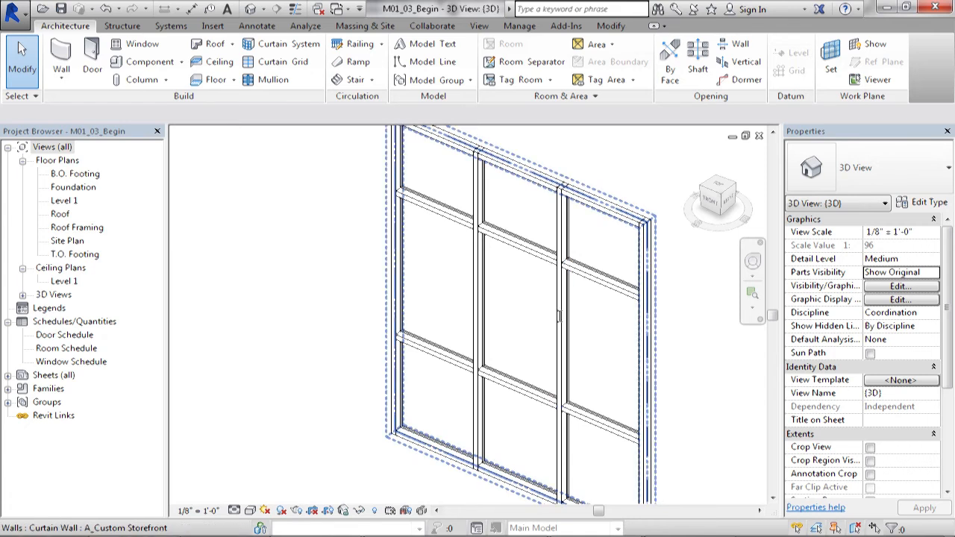
pyautogui.click(561, 321)
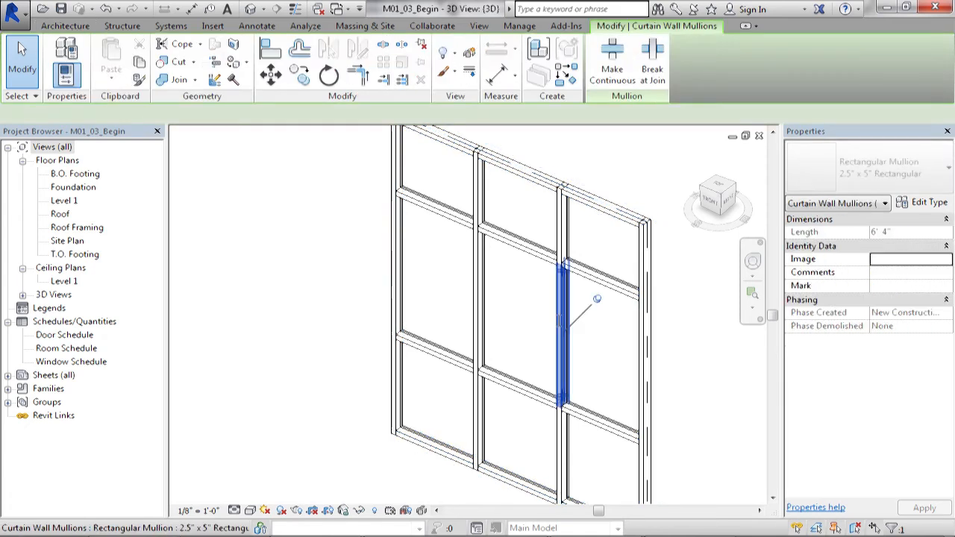
pyautogui.scroll(-2, 470, 324)
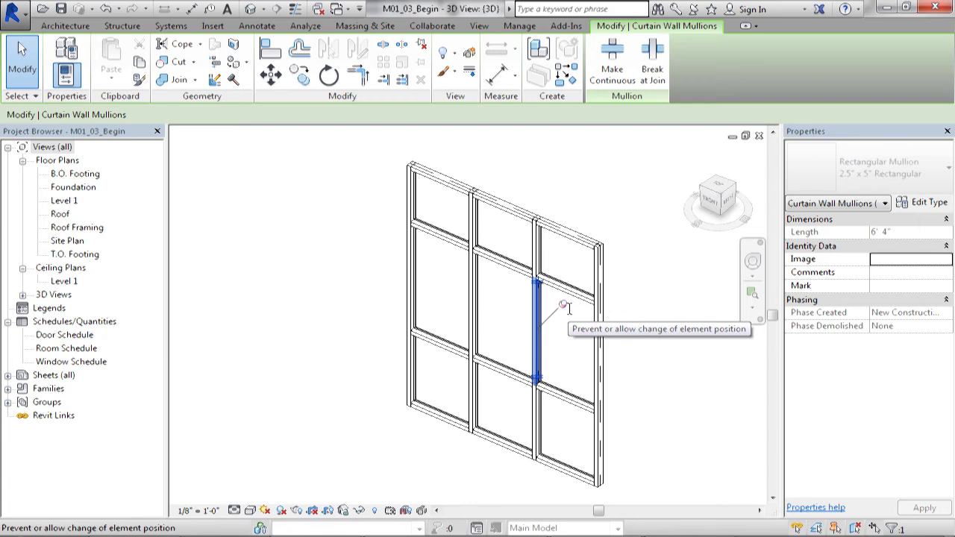
pyautogui.click(568, 173)
# - Review the vertical and horizontal mullion settings in the storefront's type properties
pyautogui.click(600, 303)
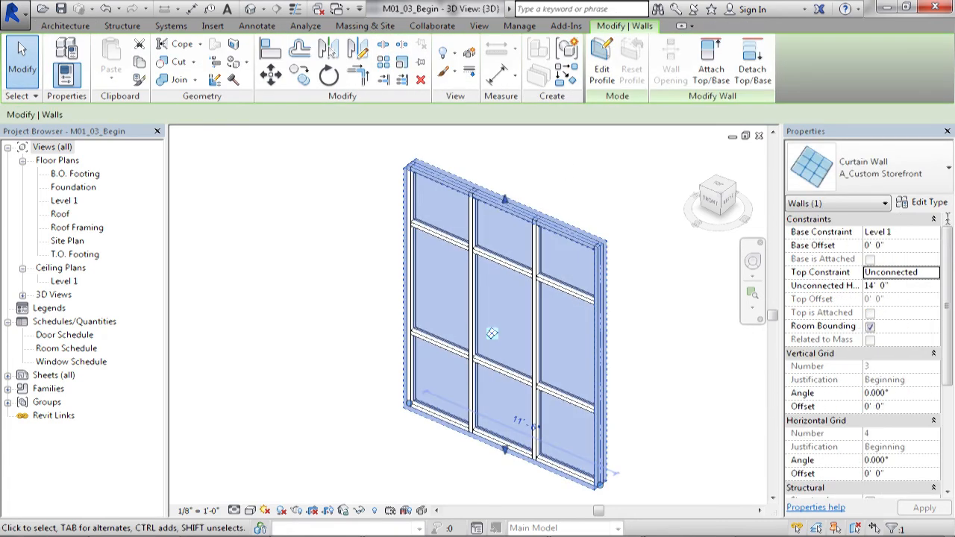
pyautogui.click(927, 204)
pyautogui.scroll(-5, 341, 326)
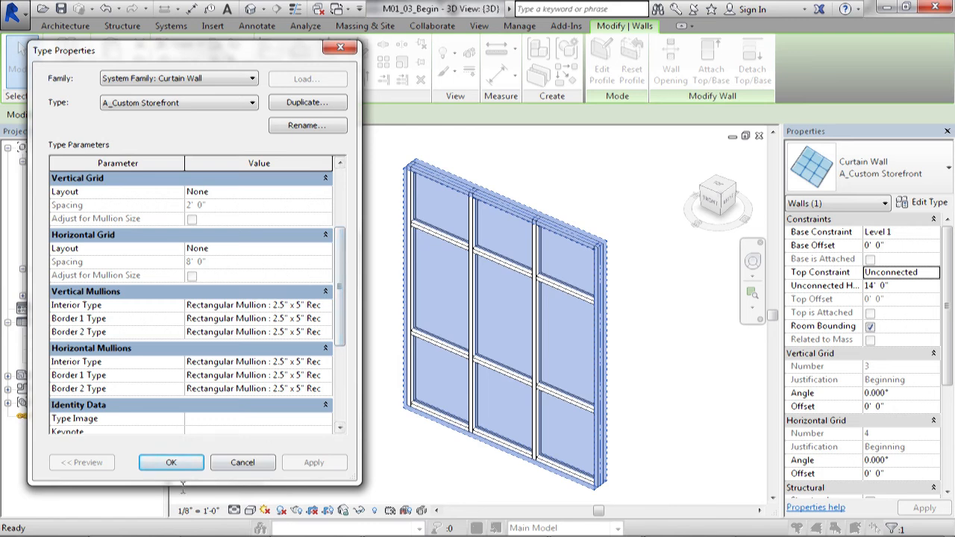
pyautogui.click(171, 461)
pyautogui.click(660, 322)
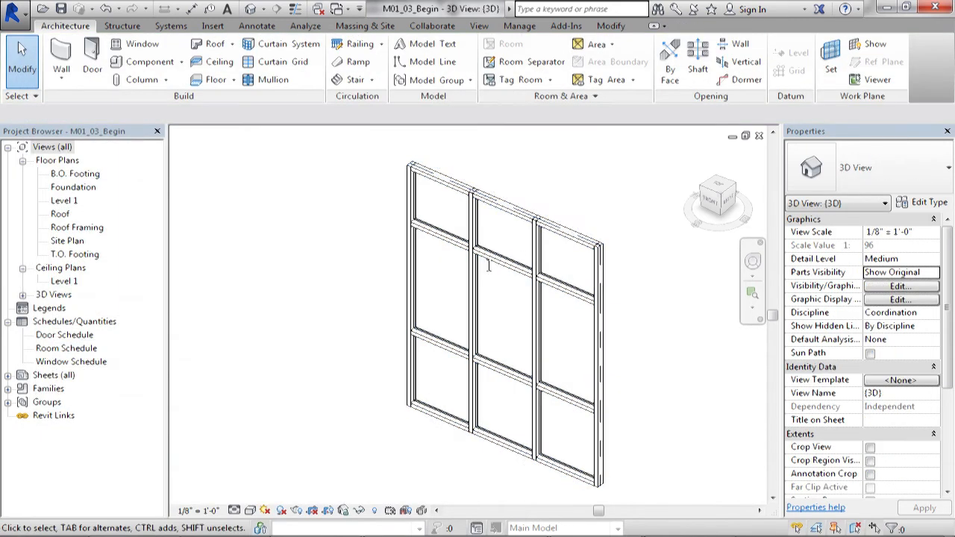
# - Unpin the upper horizontal mullion in the middle bay and change its type to 2.5" x 8" Rectangular
pyautogui.click(502, 261)
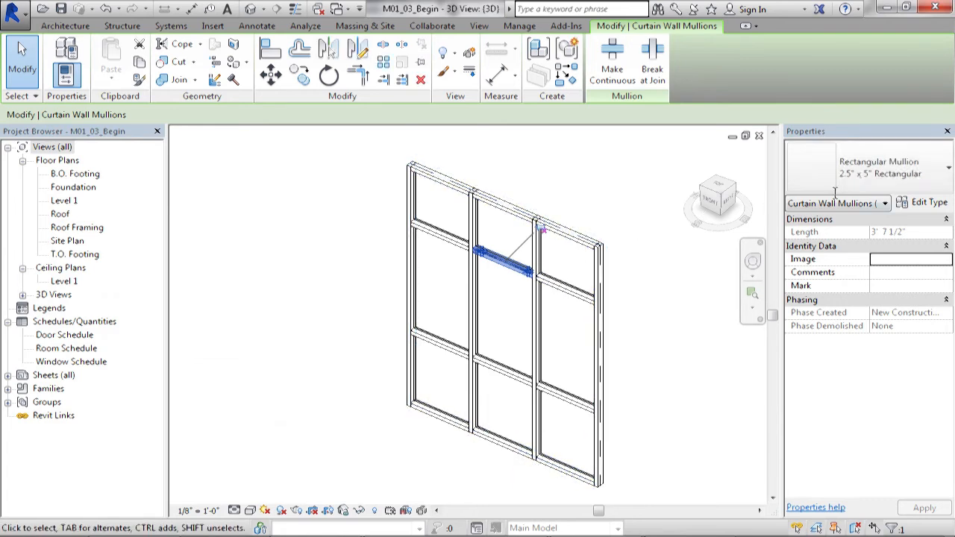
pyautogui.click(889, 175)
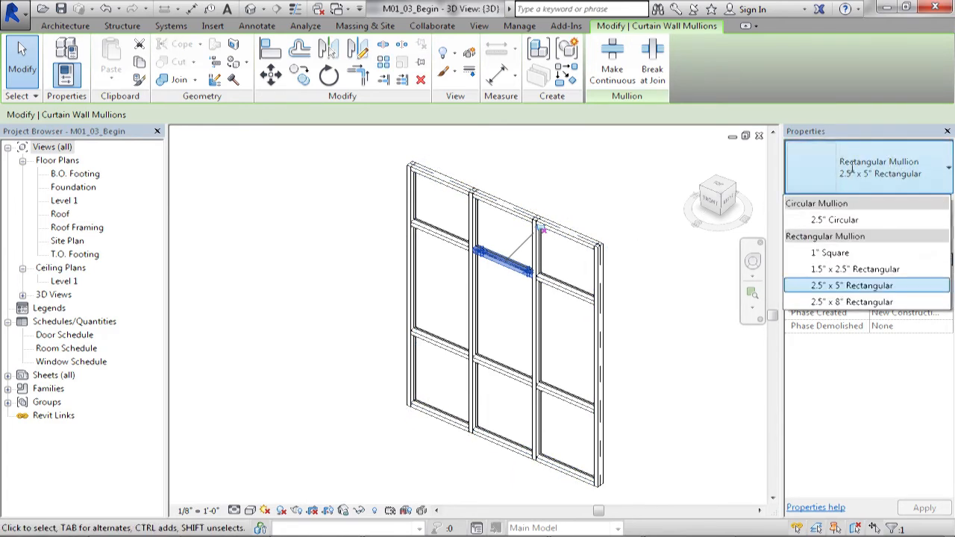
pyautogui.click(858, 297)
pyautogui.click(629, 191)
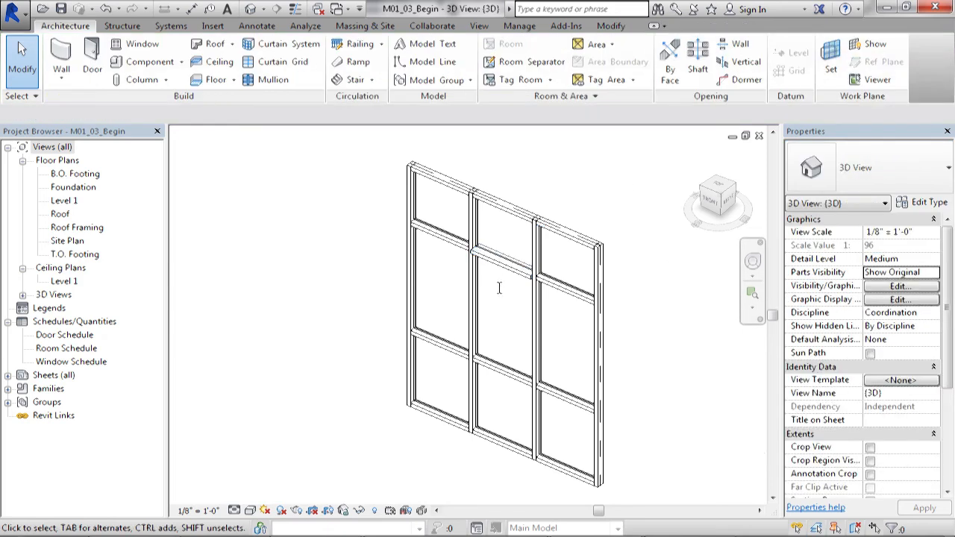
pyautogui.scroll(2, 495, 329)
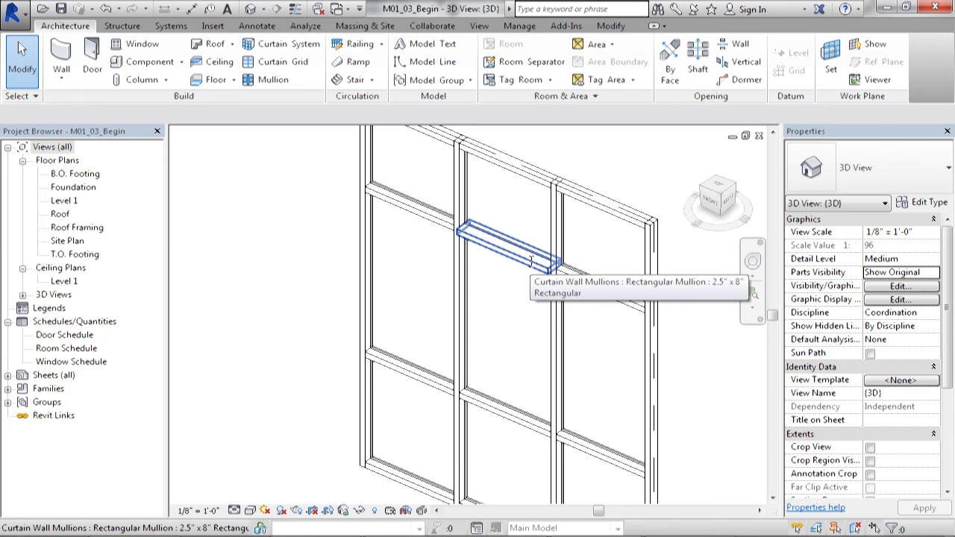
pyautogui.scroll(-2, 530, 261)
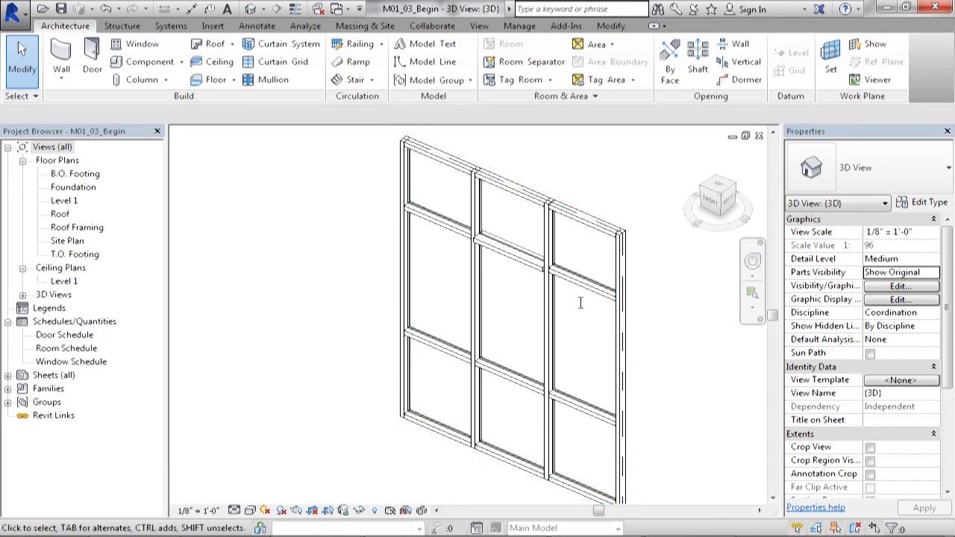
# - Set the interior horizontal mullions in the custom storefront's type to Rectangular Mullion : 1.5" x 2.5" and inspect the wall
pyautogui.click(597, 287)
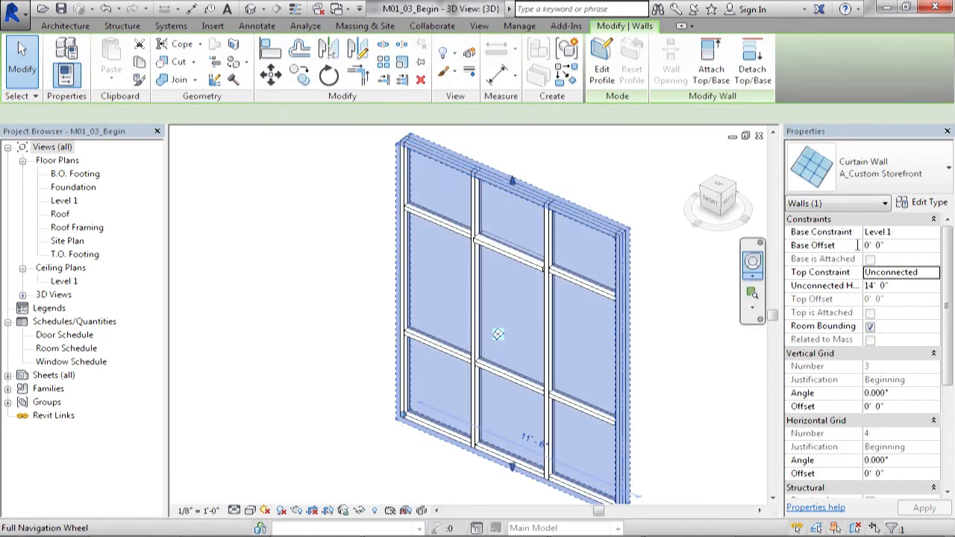
pyautogui.click(925, 202)
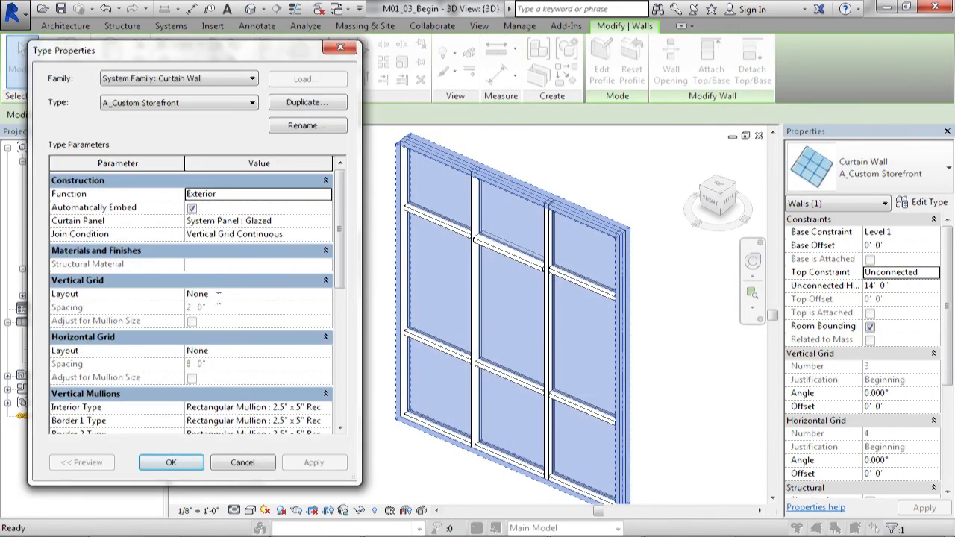
pyautogui.scroll(-3, 314, 314)
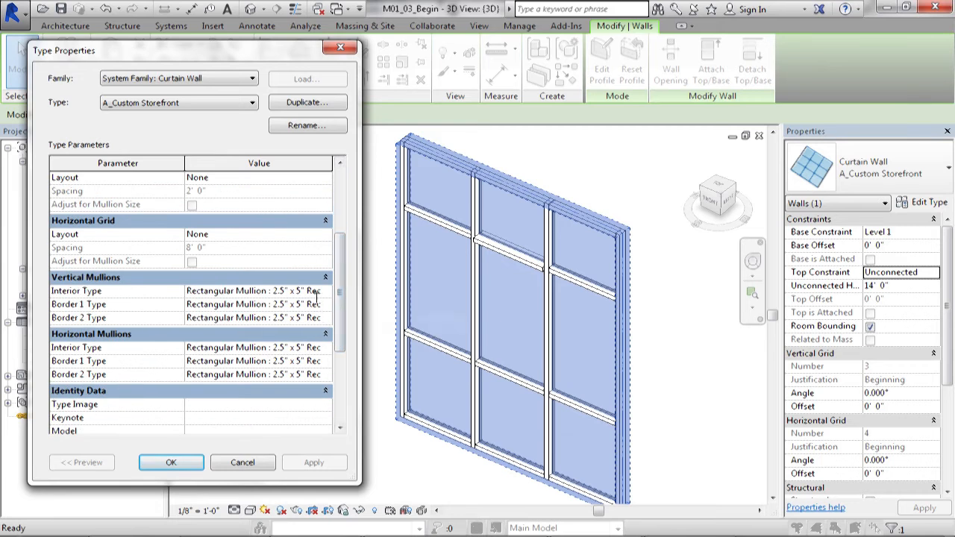
pyautogui.click(326, 348)
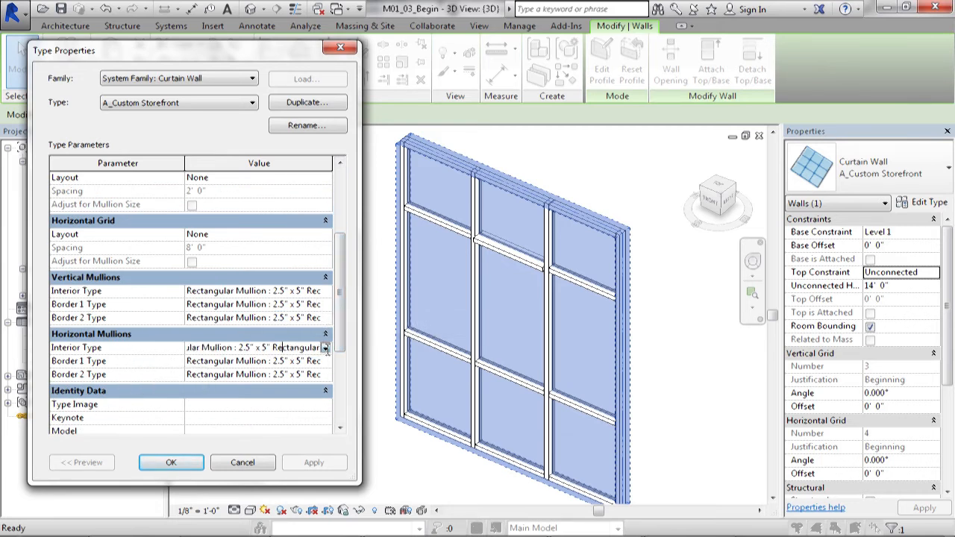
pyautogui.click(326, 348)
pyautogui.click(314, 398)
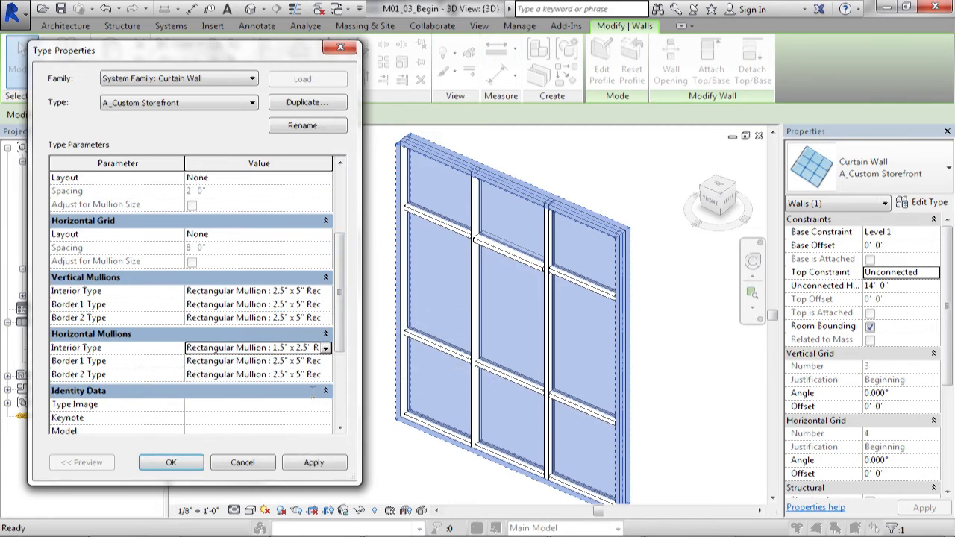
pyautogui.click(313, 462)
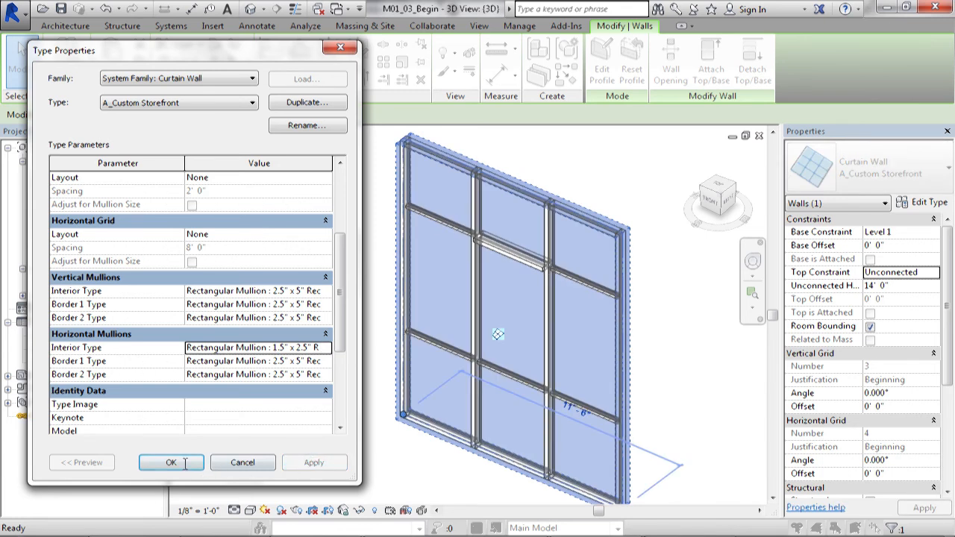
pyautogui.click(200, 468)
pyautogui.scroll(4, 499, 258)
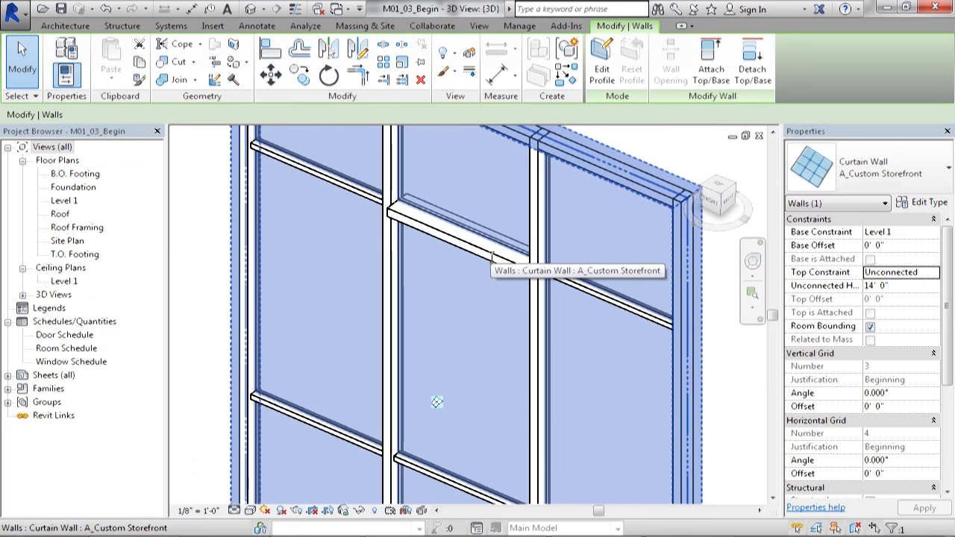
pyautogui.scroll(-5, 473, 333)
pyautogui.click(628, 343)
pyautogui.keyDown('shift'); pyautogui.moveTo(611, 348); pyautogui.dragTo(608, 360, button='middle'); pyautogui.keyUp('shift')
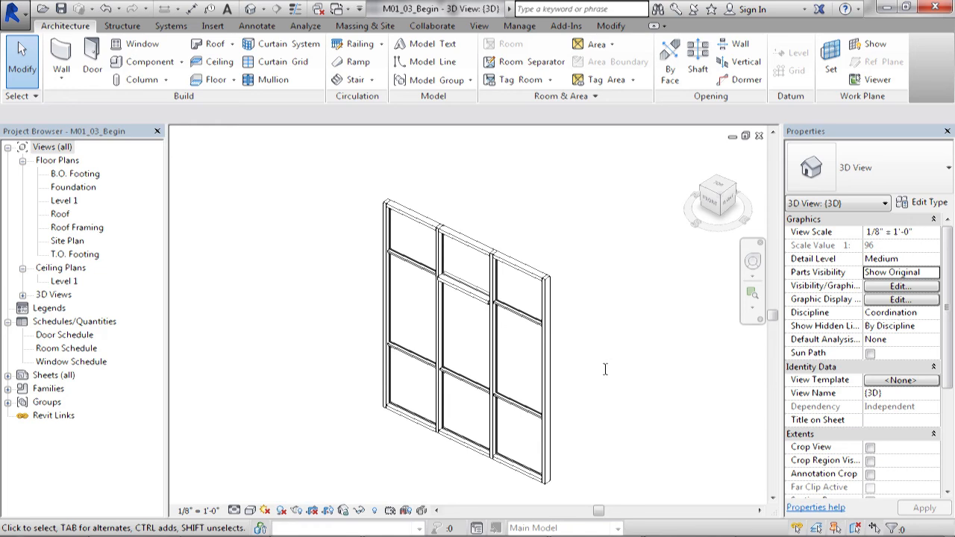
# - Unpin the glazed panel in the middle row's end bay, beside the second interior vertical mullion, and change it to System Panel : Solid
pyautogui.scroll(3, 496, 324)
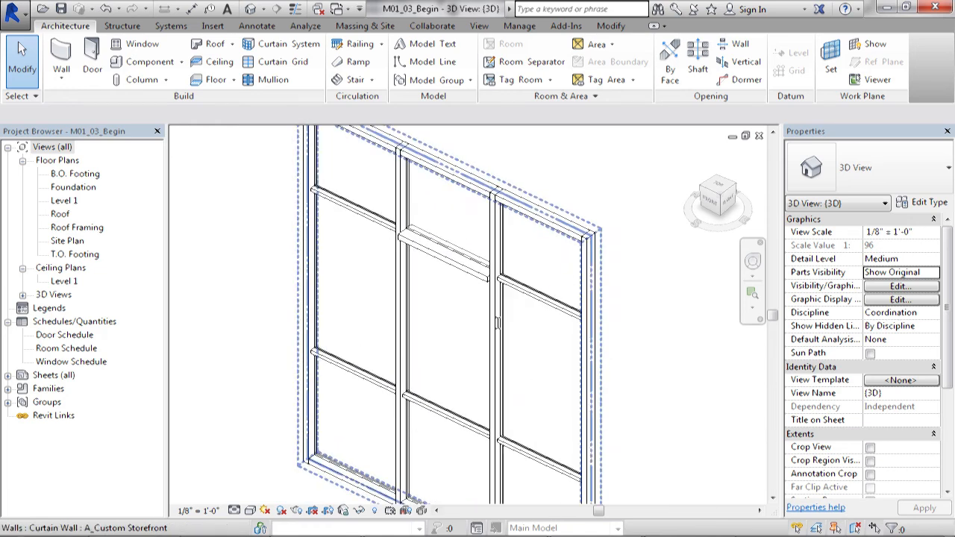
pyautogui.click(498, 324)
pyautogui.press('Escape')
pyautogui.click(470, 272)
pyautogui.press('Escape')
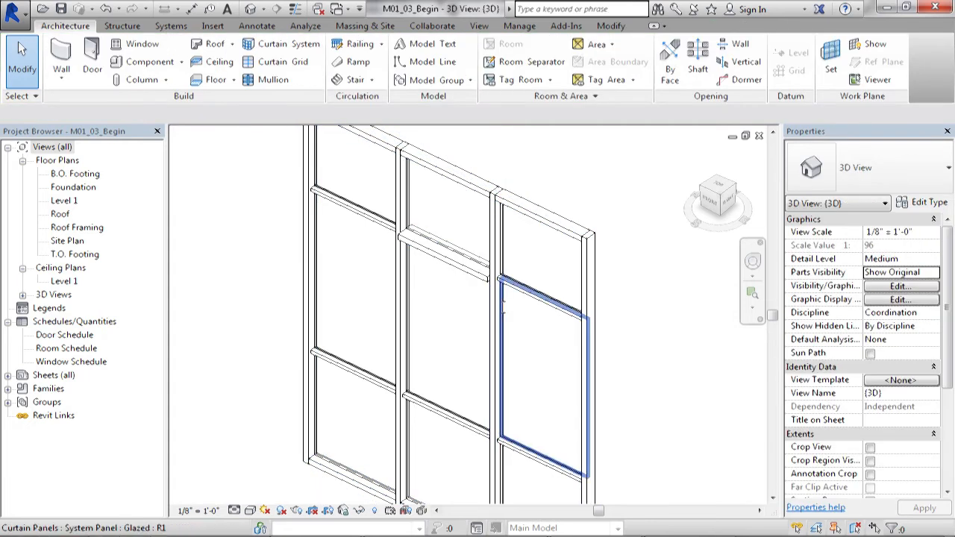
pyautogui.click(503, 310)
pyautogui.moveTo(503, 309); pyautogui.dragTo(486, 290, button='middle')
pyautogui.click(564, 327)
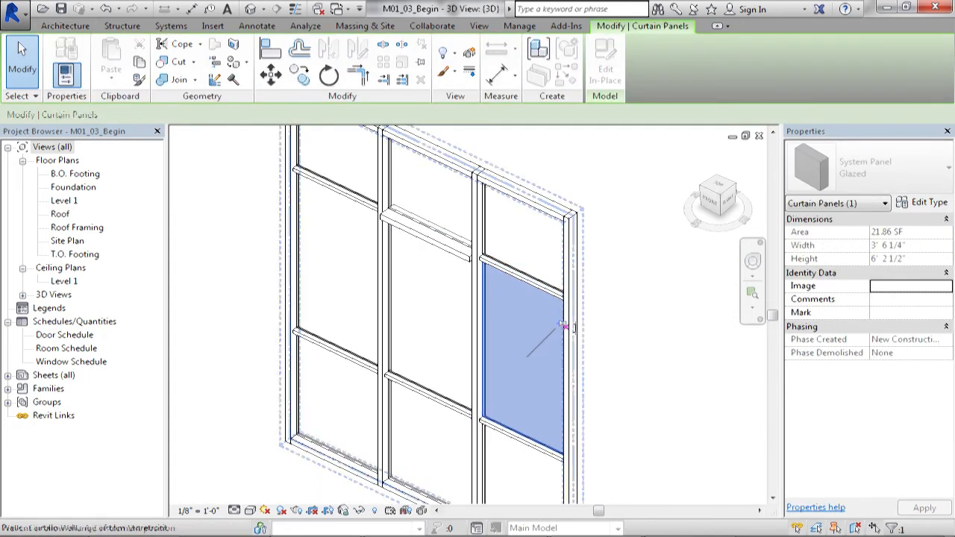
pyautogui.click(865, 156)
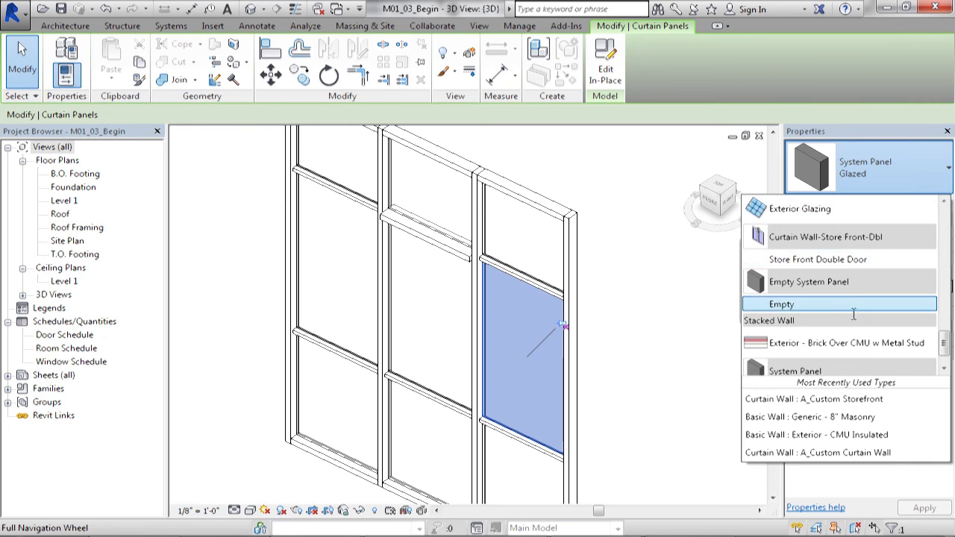
pyautogui.scroll(-2, 845, 303)
pyautogui.click(780, 366)
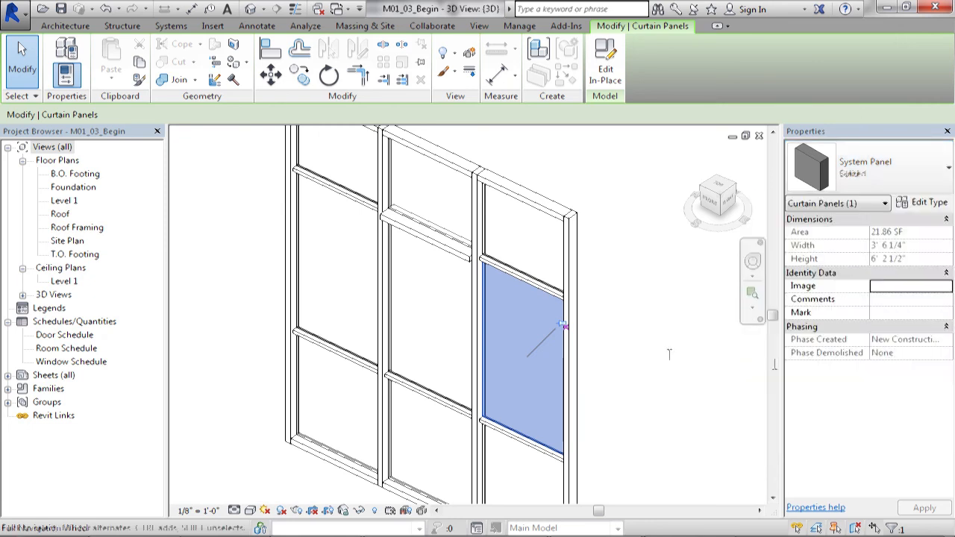
pyautogui.click(642, 333)
# - From the back of the storefront, change the solid middle-row panel to Empty System Panel : Empty and inspect the opening
pyautogui.scroll(-3, 523, 303)
pyautogui.keyDown('shift'); pyautogui.moveTo(516, 323); pyautogui.dragTo(413, 366, button='middle'); pyautogui.keyUp('shift')
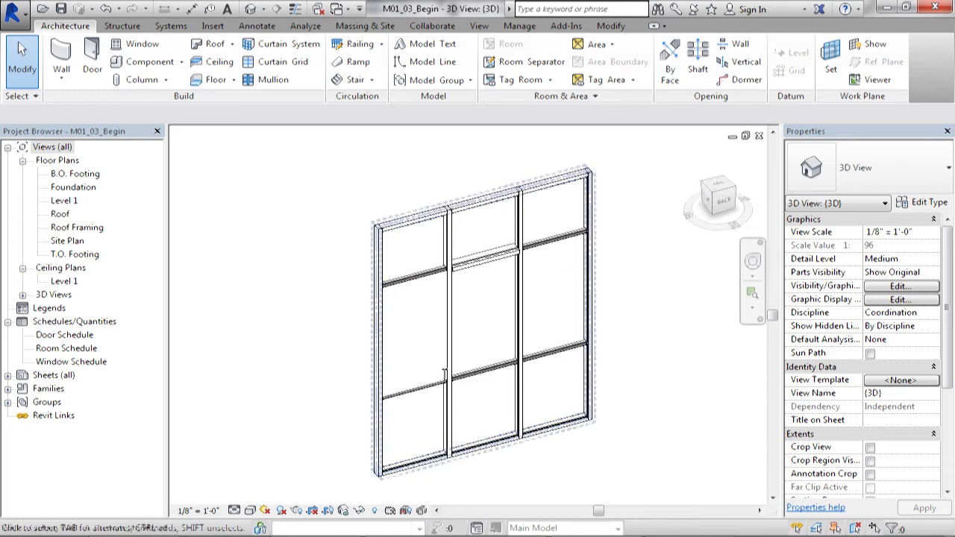
pyautogui.click(448, 302)
pyautogui.click(879, 179)
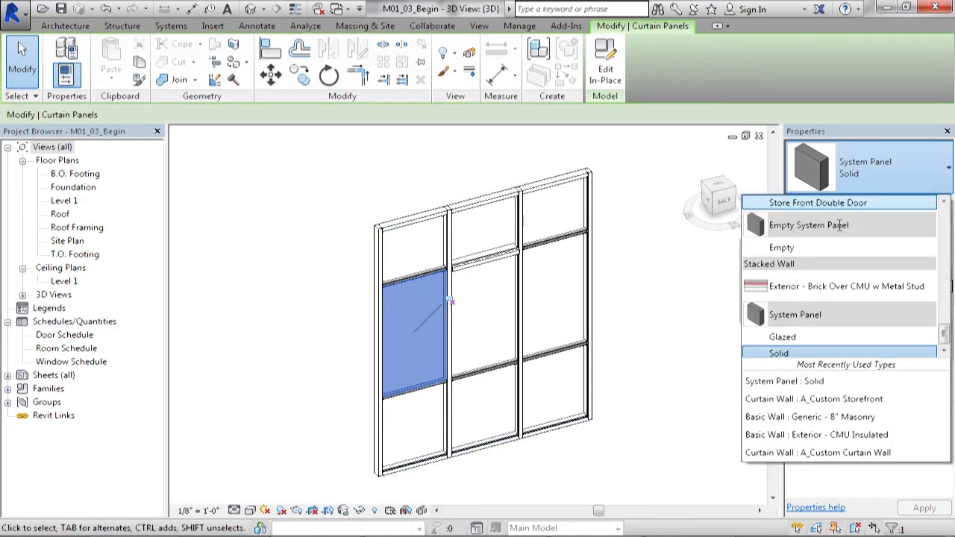
pyautogui.click(811, 246)
pyautogui.press('Escape')
pyautogui.scroll(1, 406, 383)
pyautogui.scroll(3, 405, 383)
pyautogui.scroll(-4, 448, 403)
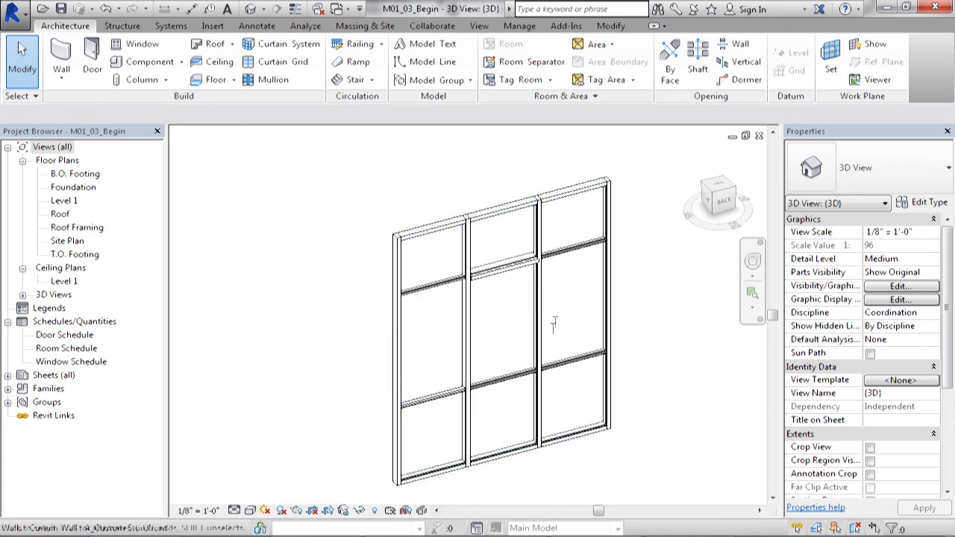
pyautogui.scroll(2, 499, 336)
pyautogui.moveTo(489, 346); pyautogui.dragTo(527, 365, button='middle')
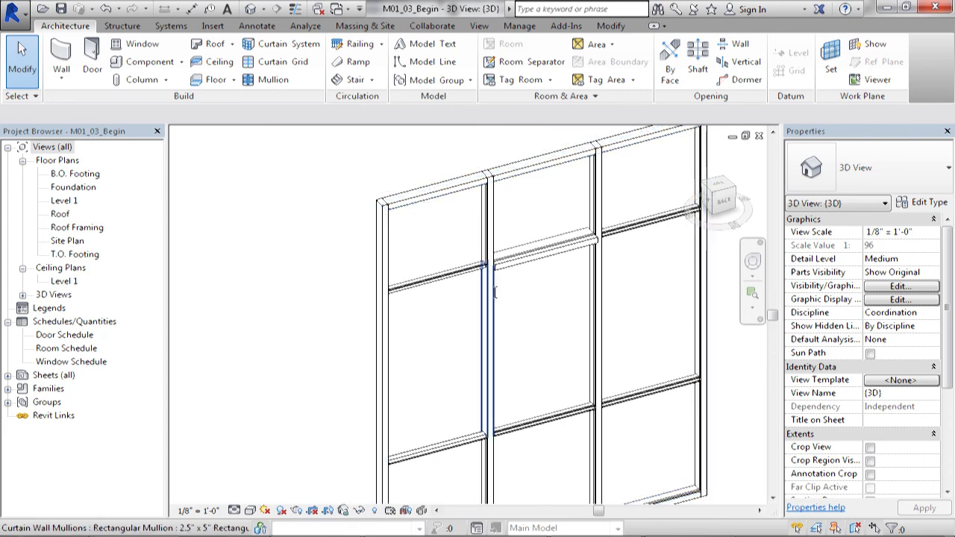
pyautogui.scroll(-3, 495, 292)
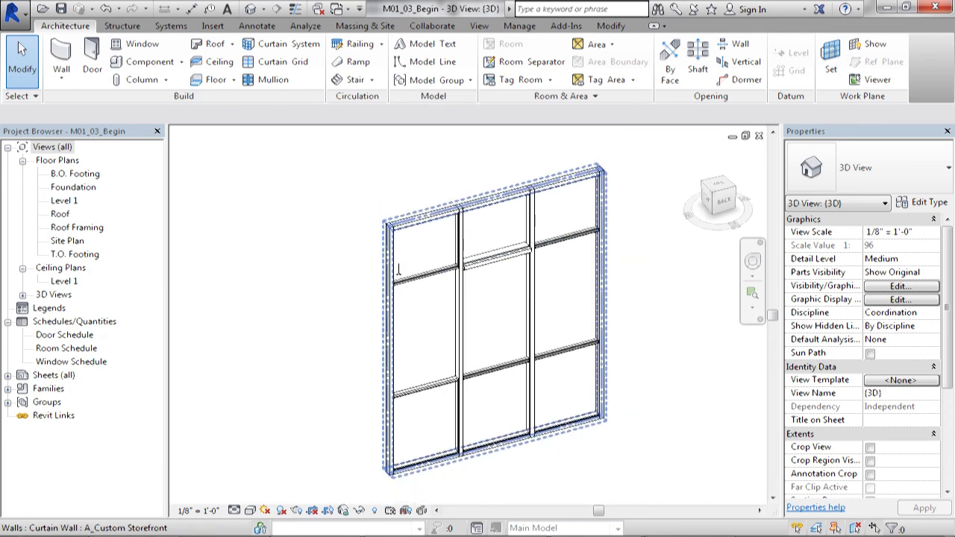
# - Review the grid layout and mullion settings in the storefront's type properties, leaving them as they are
pyautogui.click(433, 221)
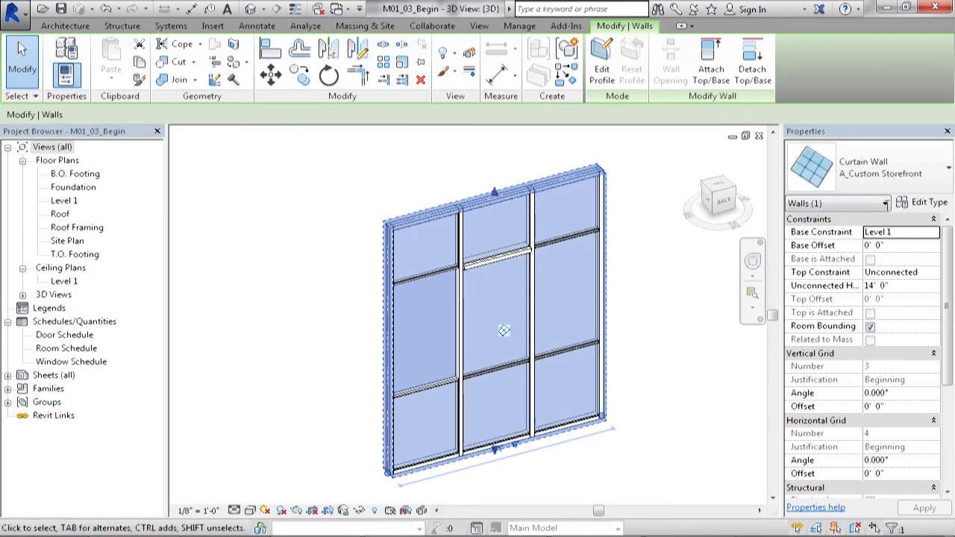
pyautogui.click(929, 203)
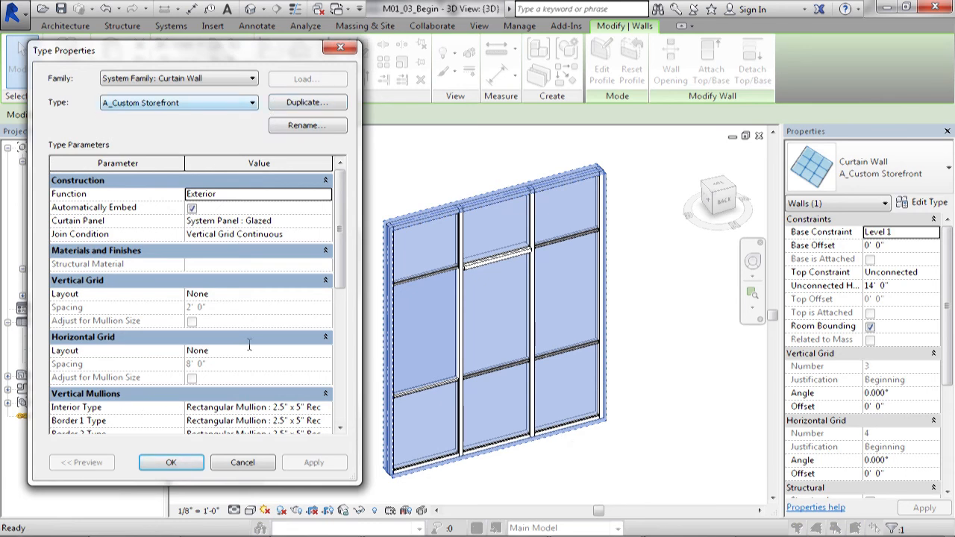
pyautogui.scroll(-3, 301, 312)
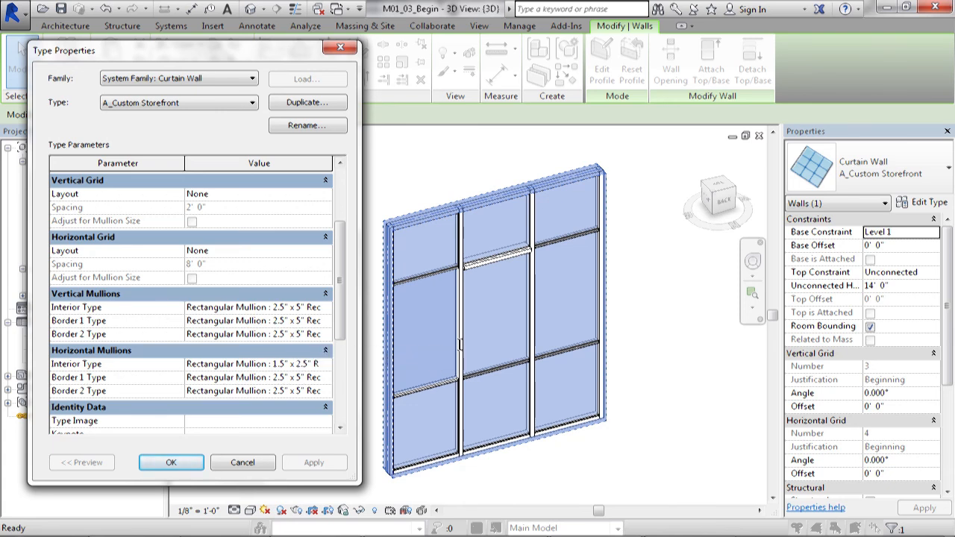
pyautogui.click(172, 462)
pyautogui.click(630, 323)
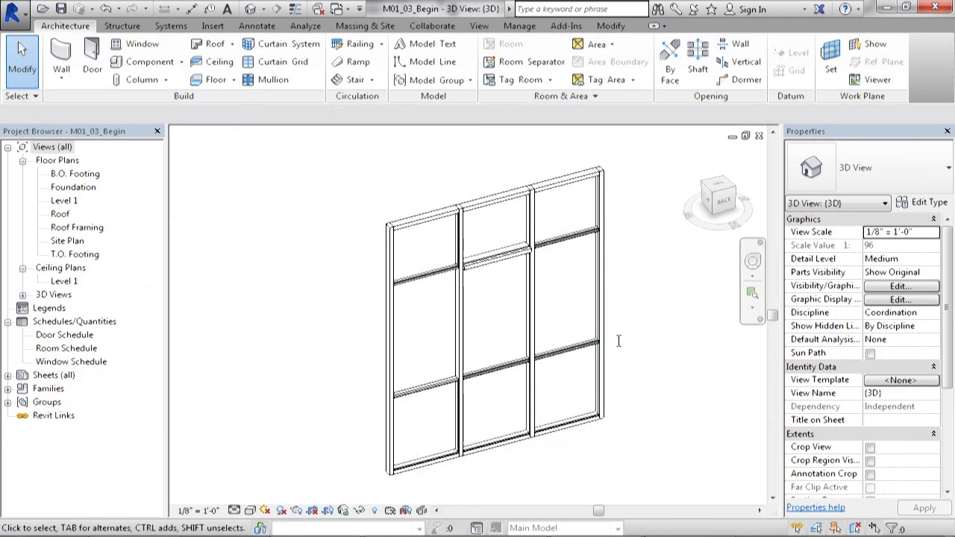
# - Set the storefront's vertical grid angle to 10° in its instance properties
pyautogui.click(597, 360)
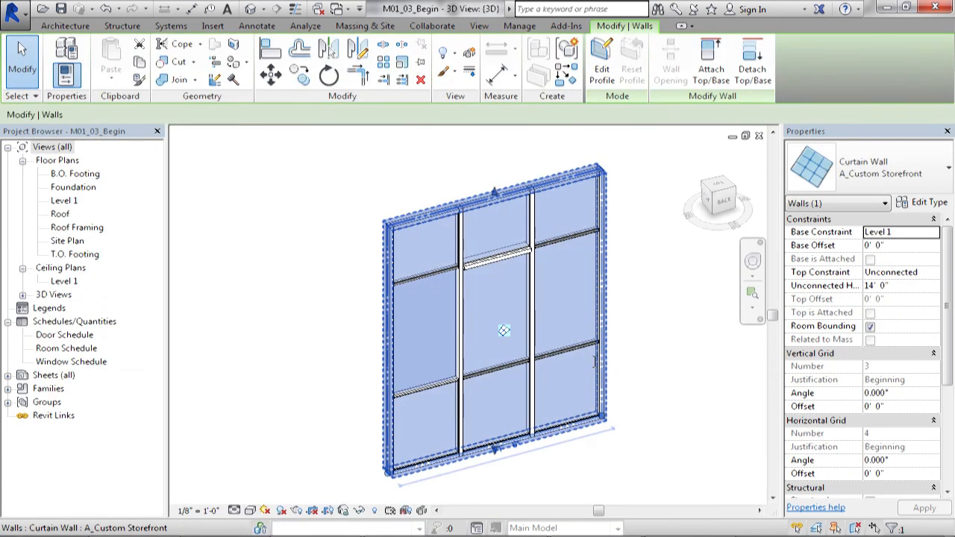
pyautogui.moveTo(949, 369); pyautogui.dragTo(949, 399)
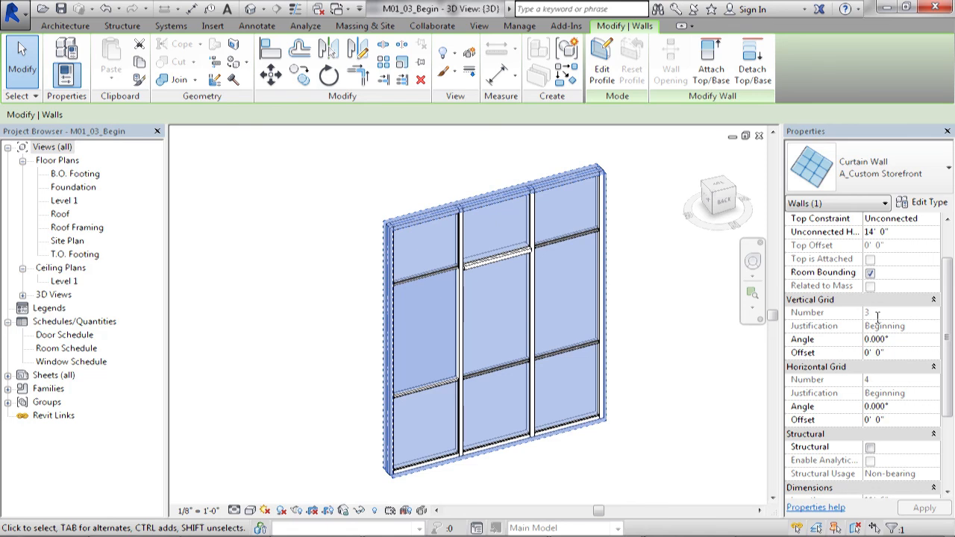
pyautogui.scroll(1, 878, 313)
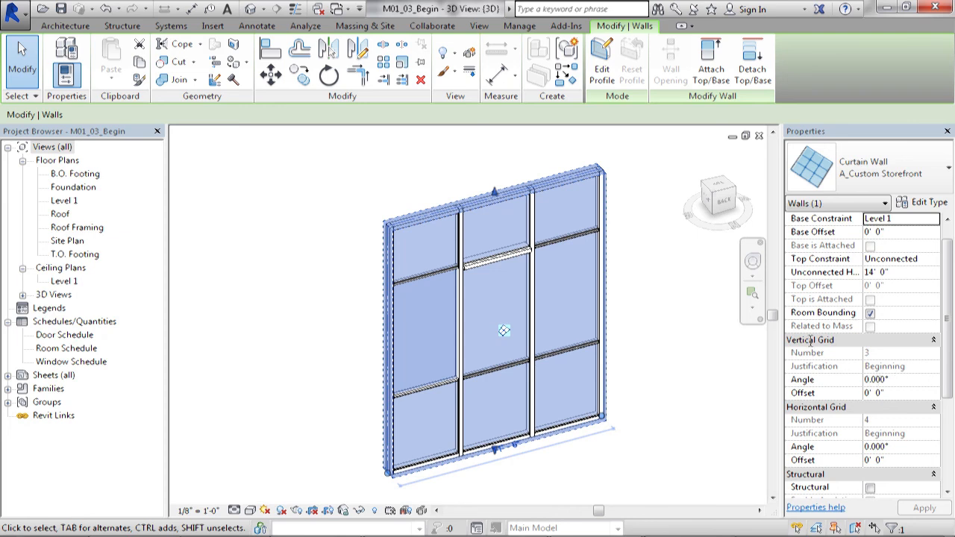
pyautogui.click(905, 381)
pyautogui.write('10')
pyautogui.press('Tab')
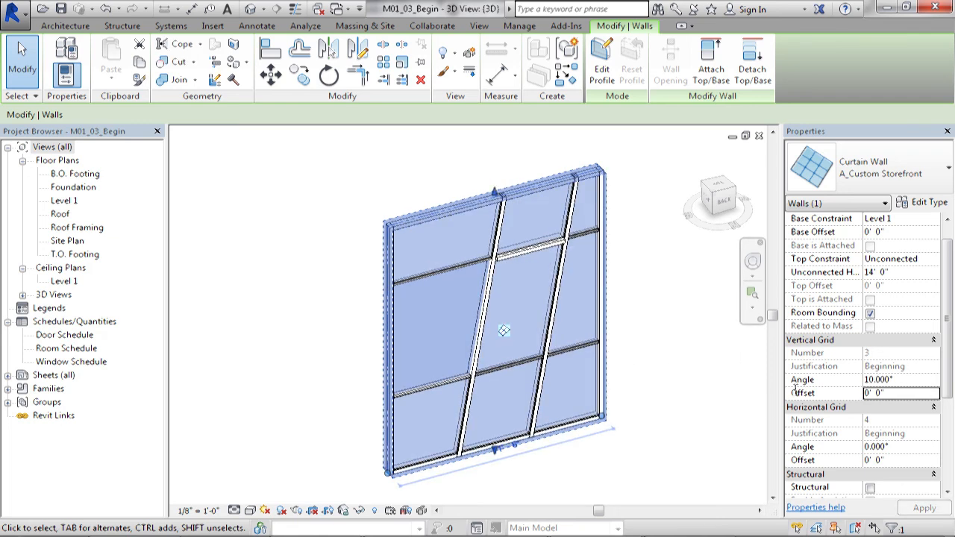
# - Try a vertical grid offset of 1' 0" on the storefront, and set it back to 0
pyautogui.doubleClick(895, 395)
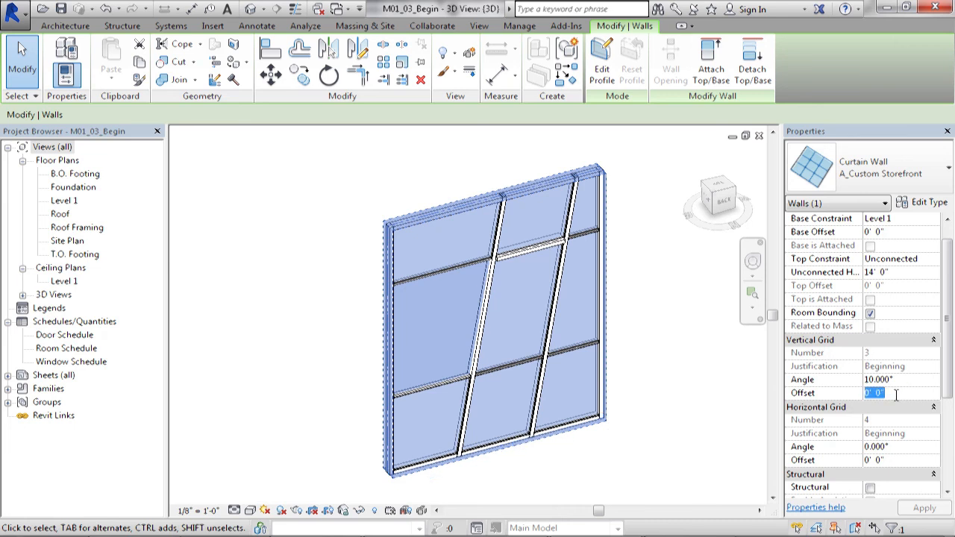
pyautogui.write('1')
pyautogui.doubleClick(903, 392)
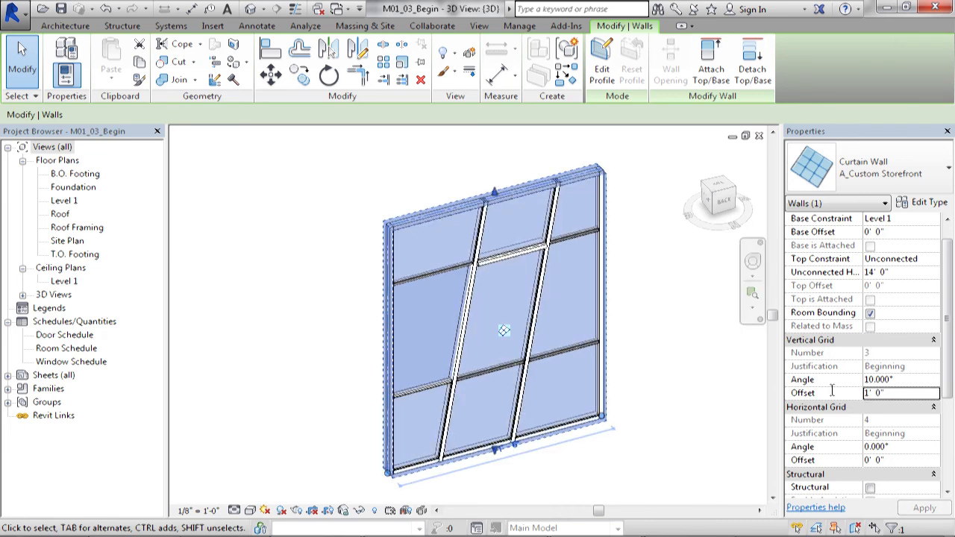
pyautogui.write('0')
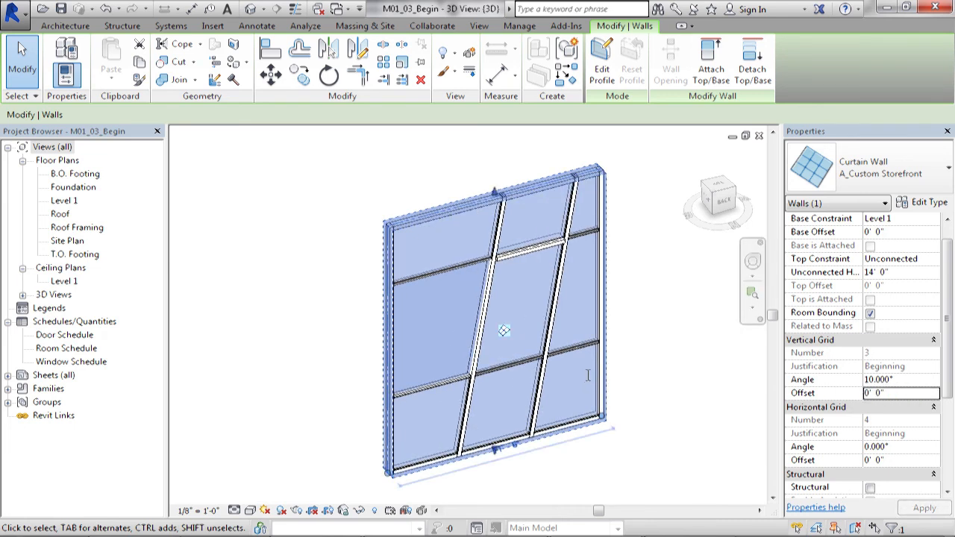
# - Try a horizontal grid angle of -10° on the storefront, replace it with 20°, and inspect the slanted grid
pyautogui.doubleClick(903, 447)
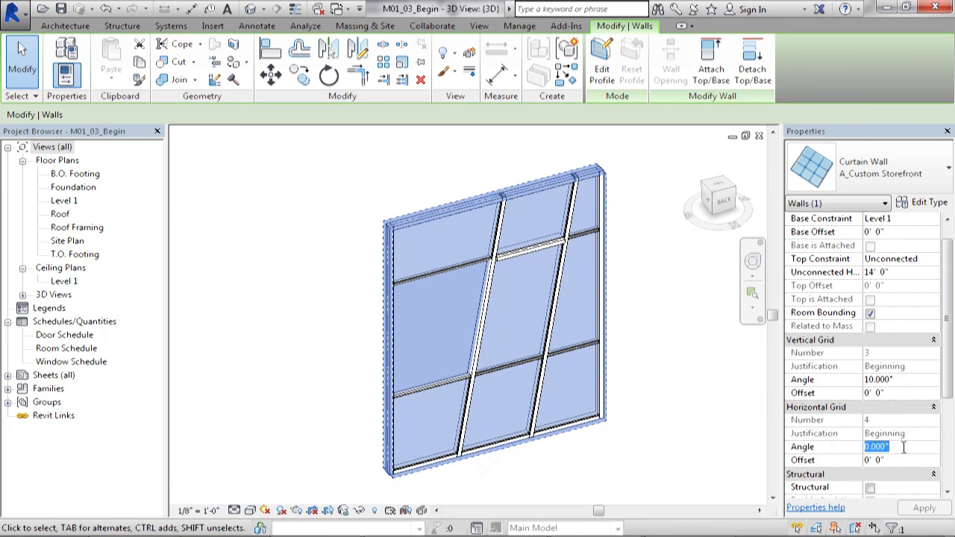
pyautogui.write('-1')
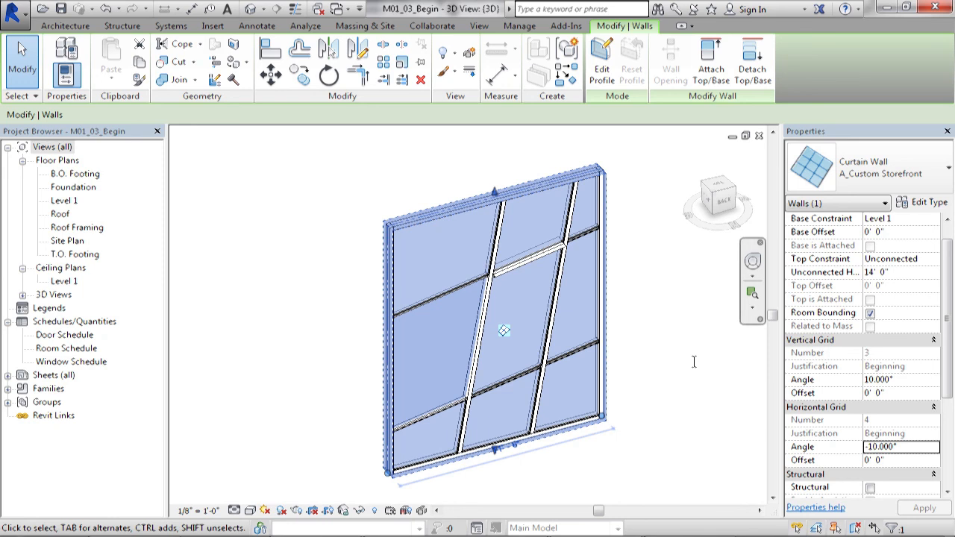
pyautogui.doubleClick(922, 446)
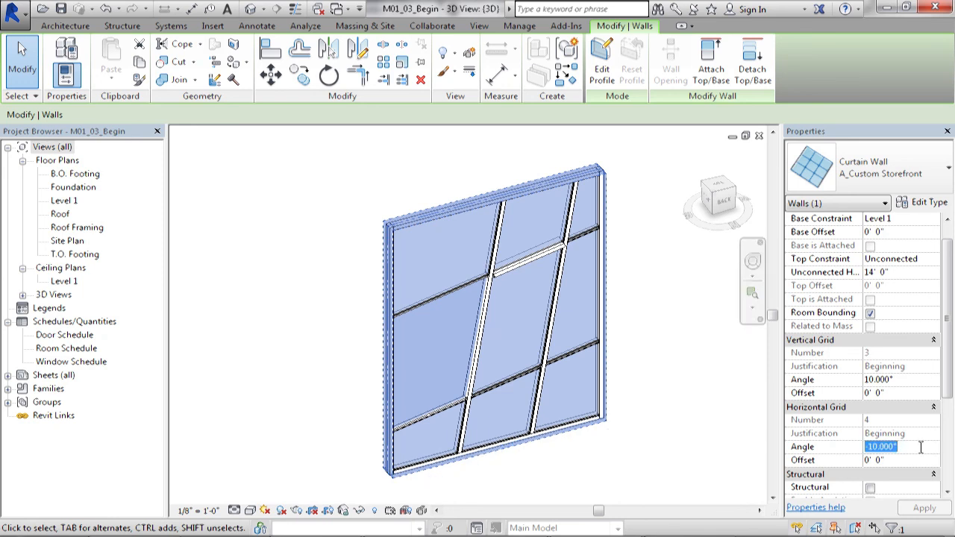
pyautogui.write('20')
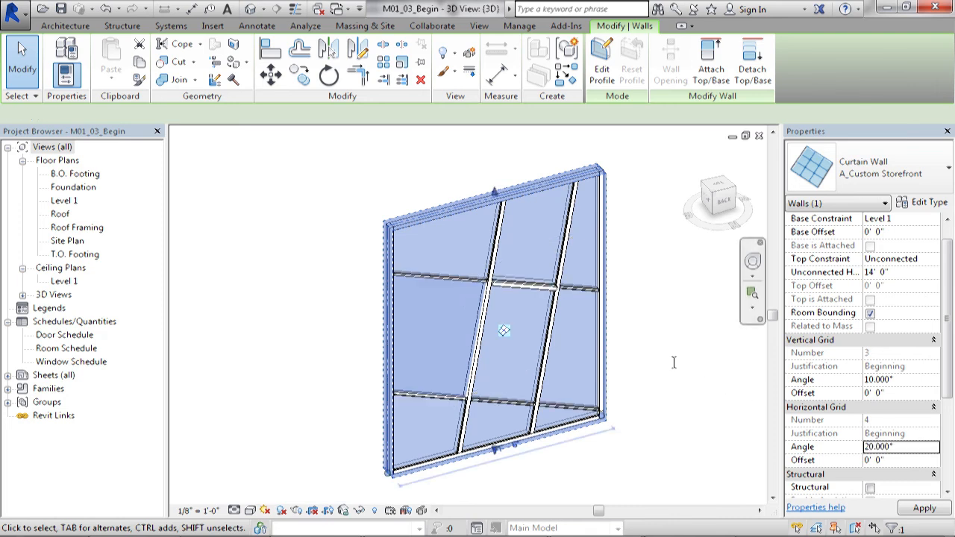
pyautogui.click(674, 366)
pyautogui.press('Tab')
pyautogui.press('Tab')
pyautogui.click(554, 403)
pyautogui.click(615, 398)
pyautogui.click(606, 394)
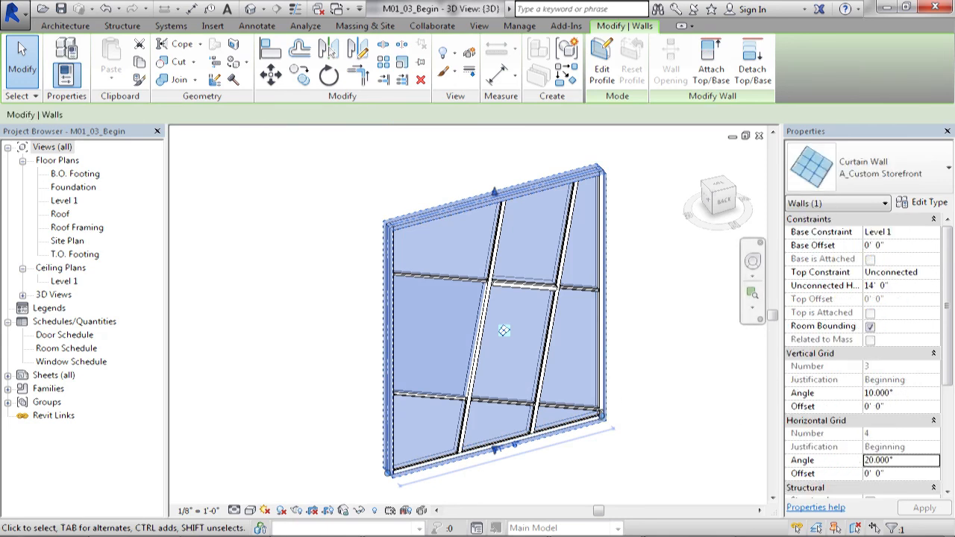
pyautogui.keyDown('shift'); pyautogui.moveTo(570, 375); pyautogui.dragTo(618, 318, button='middle'); pyautogui.keyUp('shift')
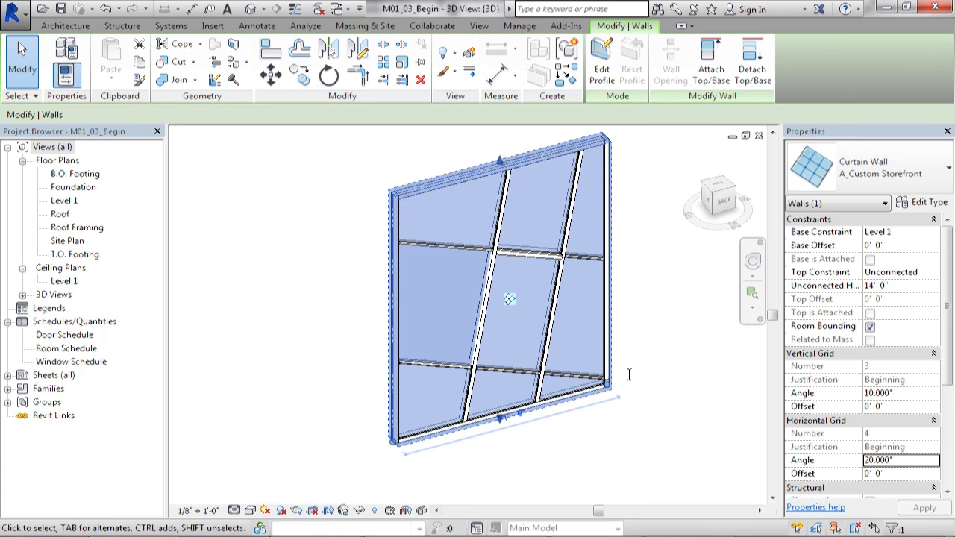
# - Try deleting the storefront's entire upper horizontal grid line, and undo the deletion
pyautogui.click(639, 338)
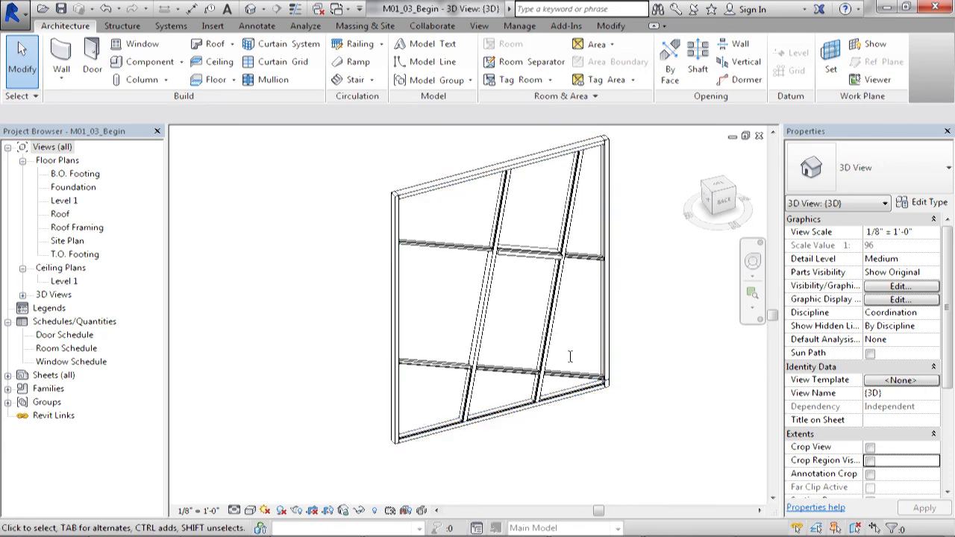
pyautogui.moveTo(573, 356); pyautogui.dragTo(595, 385, button='middle')
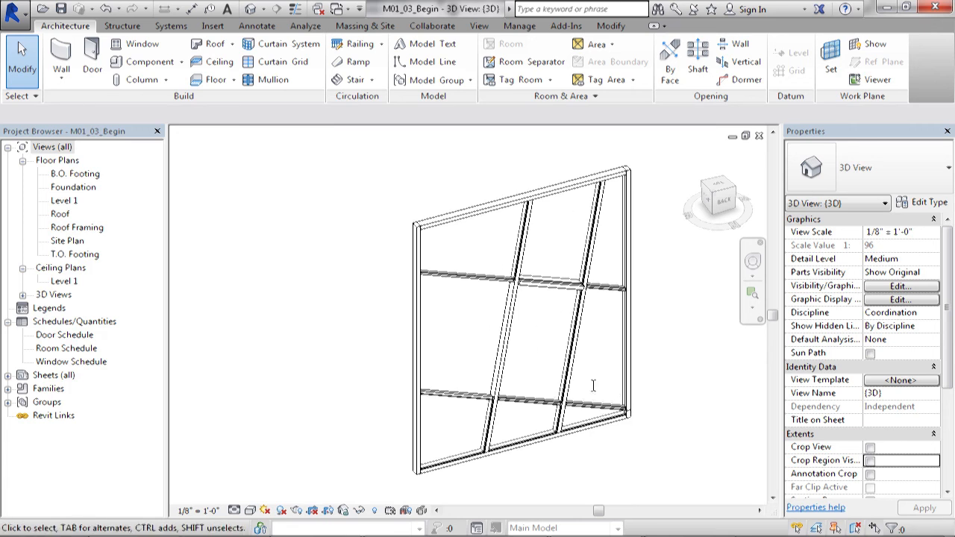
pyautogui.scroll(2, 592, 384)
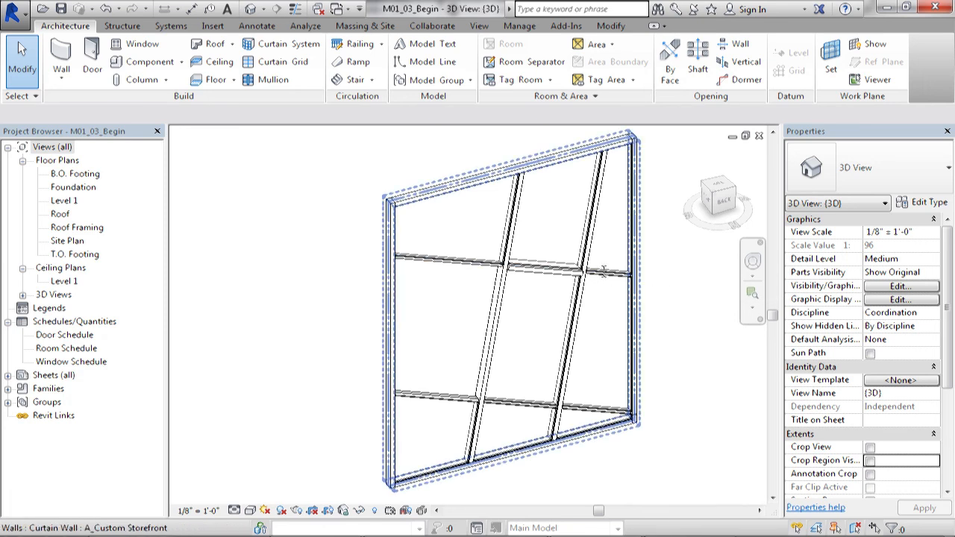
pyautogui.click(603, 275)
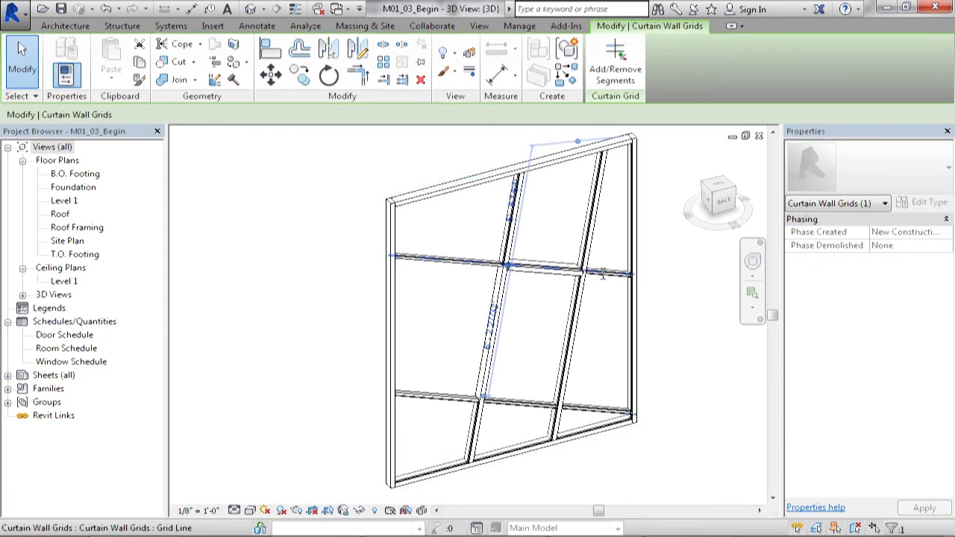
pyautogui.press('Delete')
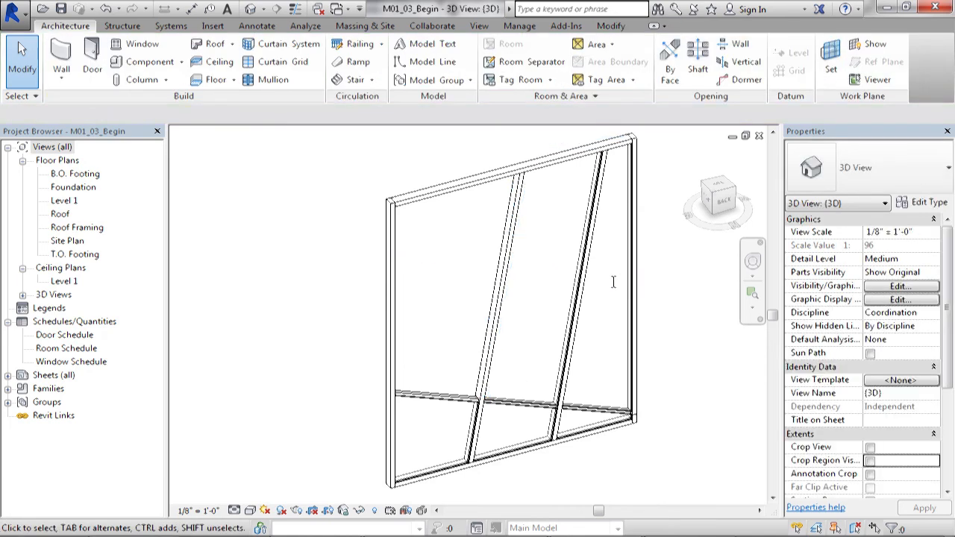
pyautogui.hotkey('ctrl', 'z')
# - Delete the mullion on the left bay's segment of the upper horizontal grid line, keeping the grid line itself
pyautogui.press('Tab')
pyautogui.press('Tab')
pyautogui.click(482, 261)
pyautogui.press('Escape')
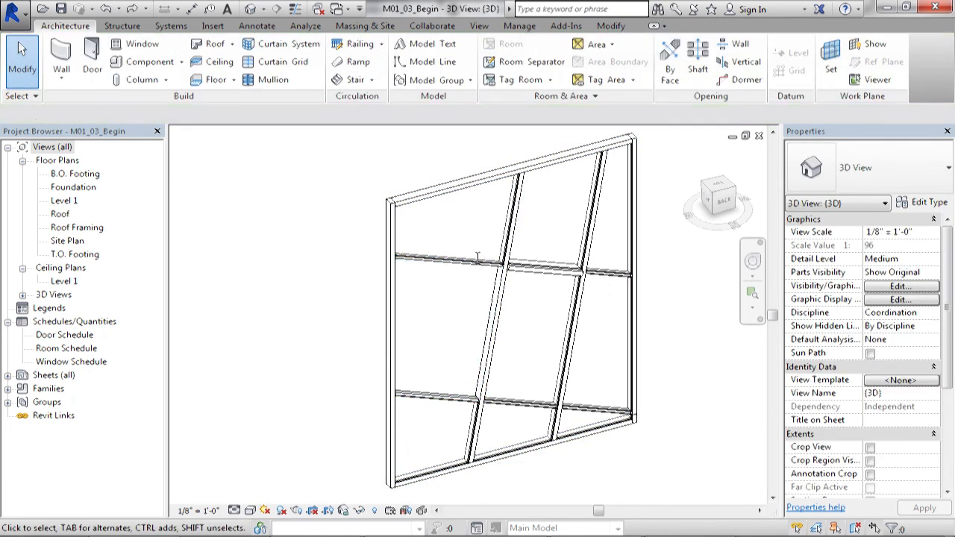
pyautogui.click(498, 267)
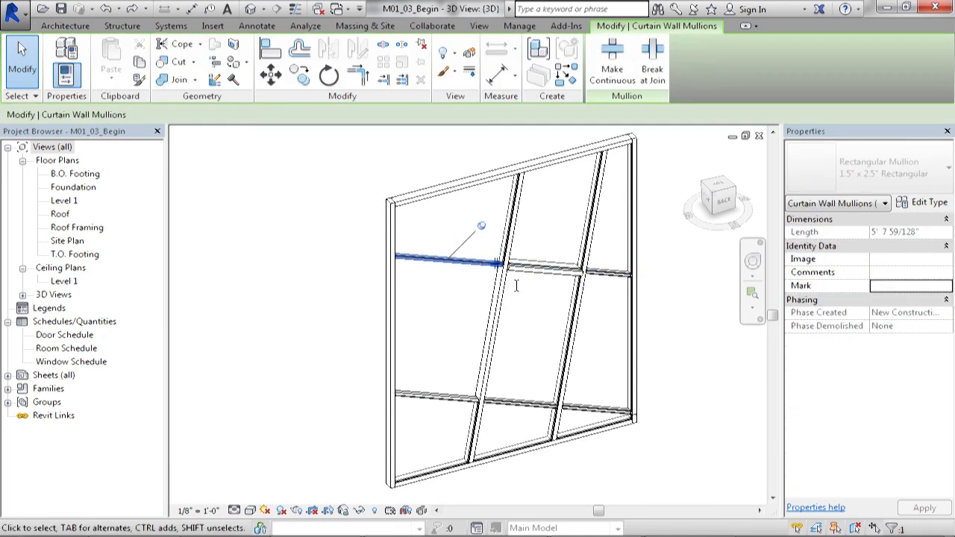
pyautogui.press('Escape')
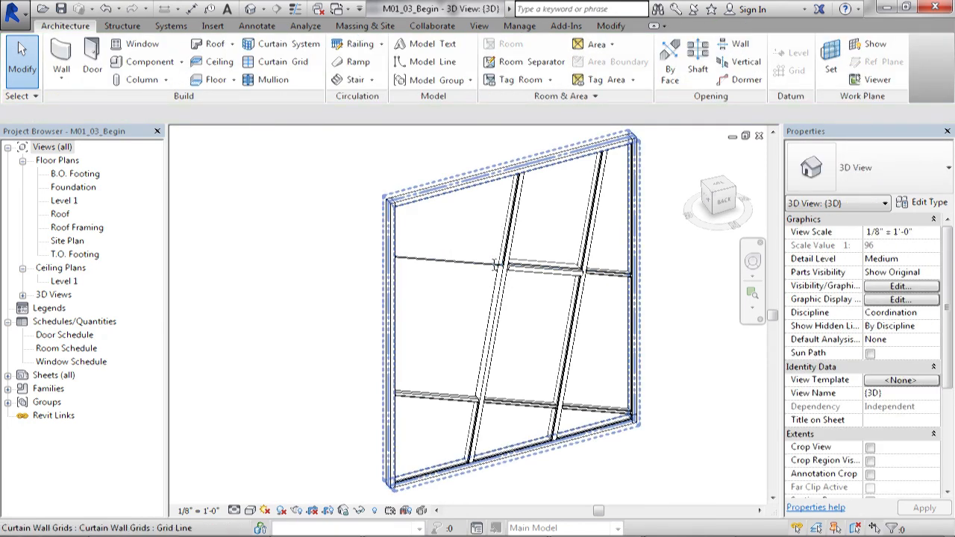
# - Remove the bare left-bay segment of the upper horizontal grid line with Add/Remove Segments
pyautogui.scroll(3, 466, 265)
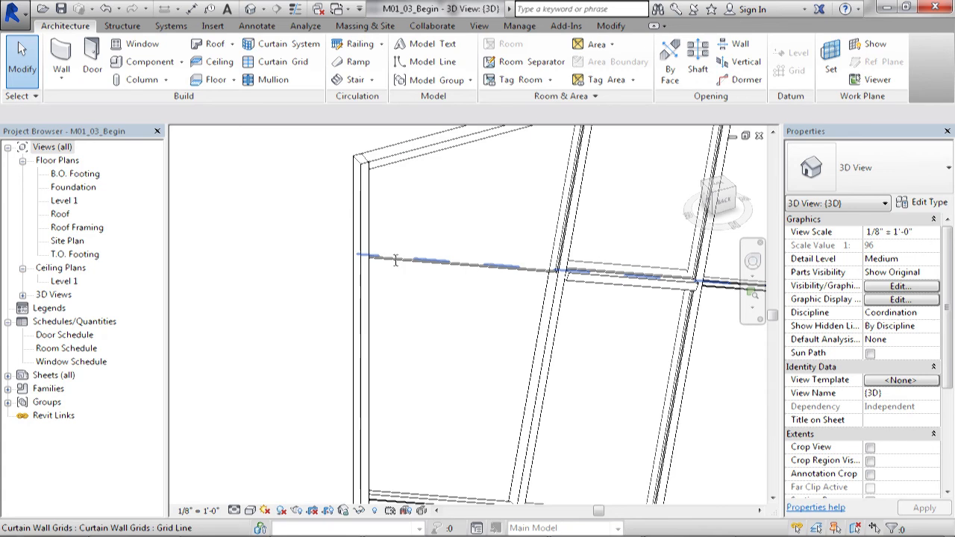
pyautogui.scroll(-3, 498, 270)
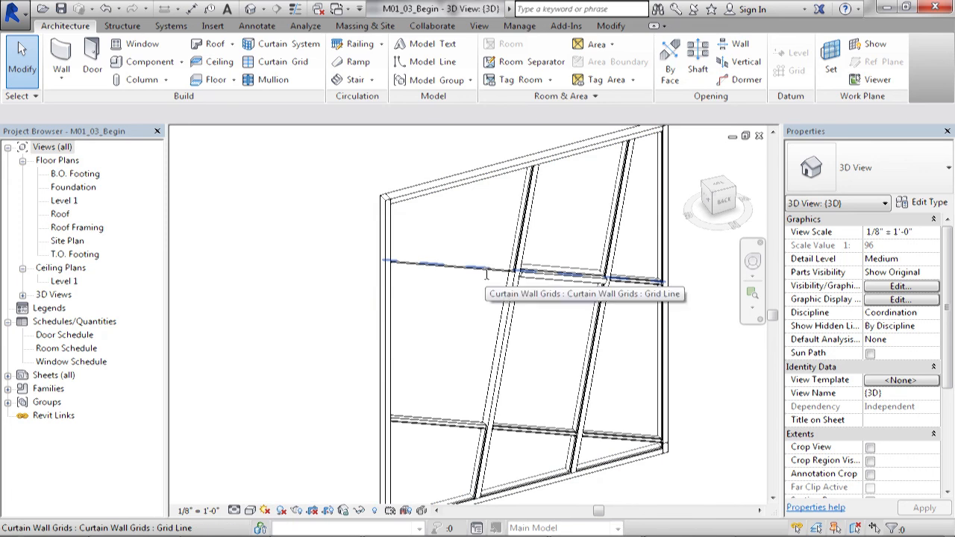
pyautogui.scroll(-1, 477, 377)
pyautogui.moveTo(486, 332)
pyautogui.mouseDown(button='middle')
pyautogui.moveTo(487, 341)
pyautogui.moveTo(486, 332)
pyautogui.mouseUp(button='middle')
pyautogui.scroll(1, 486, 333)
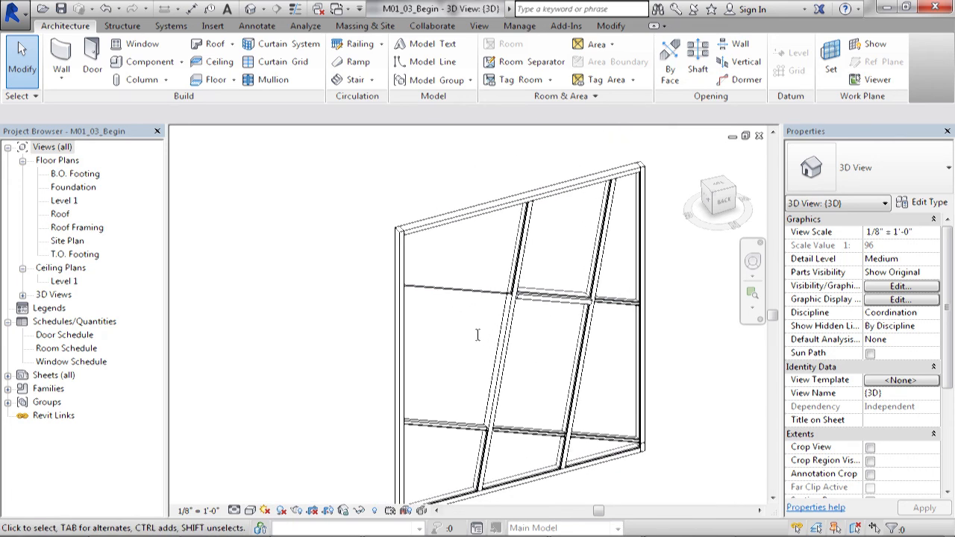
pyautogui.scroll(2, 484, 320)
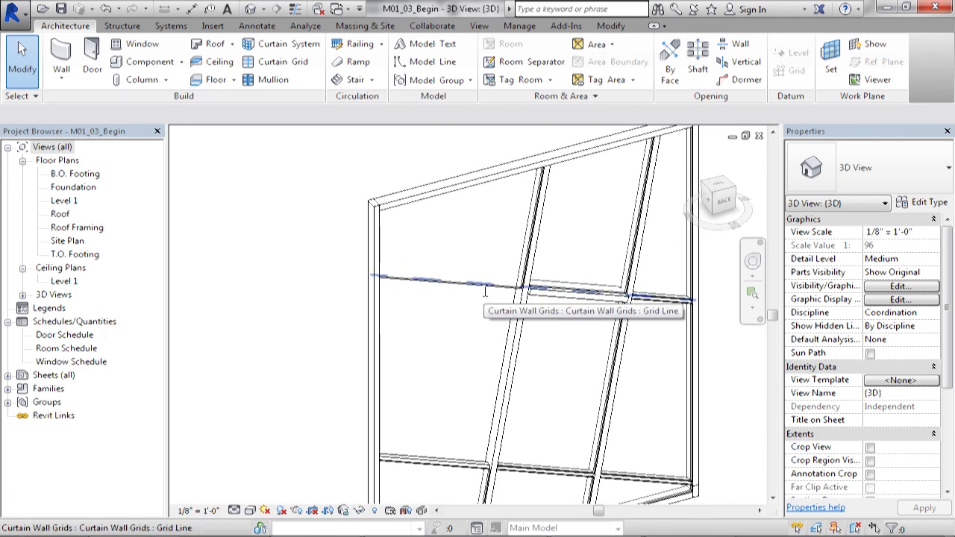
pyautogui.click(485, 293)
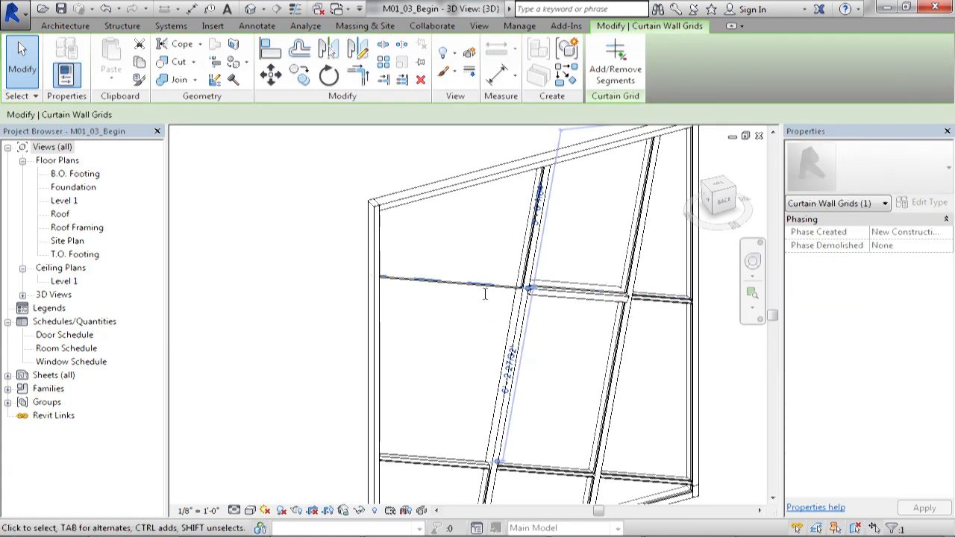
pyautogui.click(623, 62)
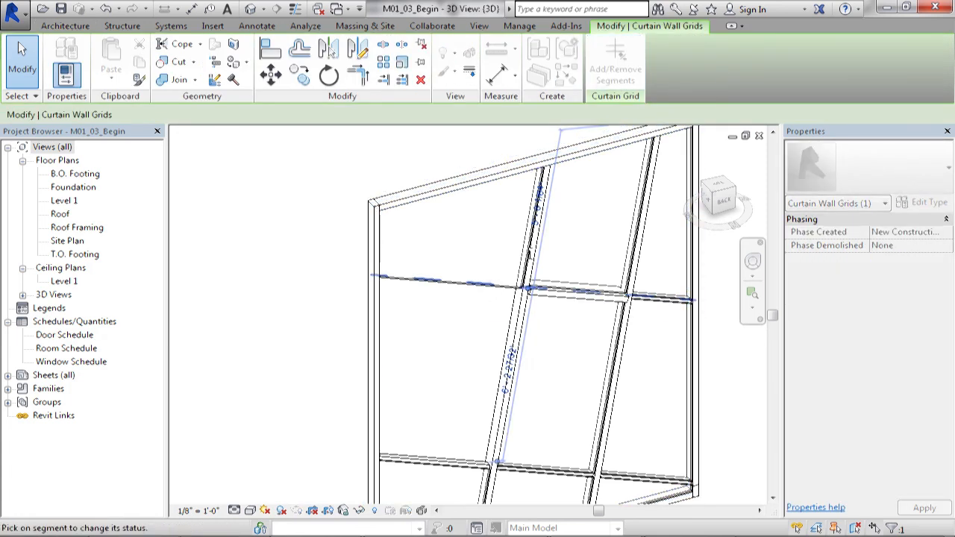
pyautogui.click(465, 282)
pyautogui.scroll(-2, 454, 298)
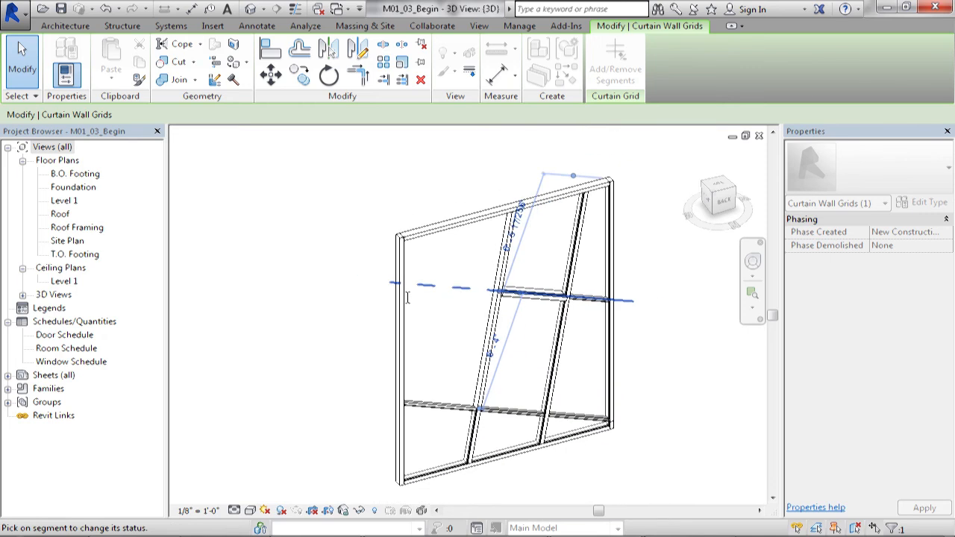
pyautogui.press('Escape')
pyautogui.scroll(2, 321, 288)
pyautogui.press('Escape')
pyautogui.scroll(-2, 462, 298)
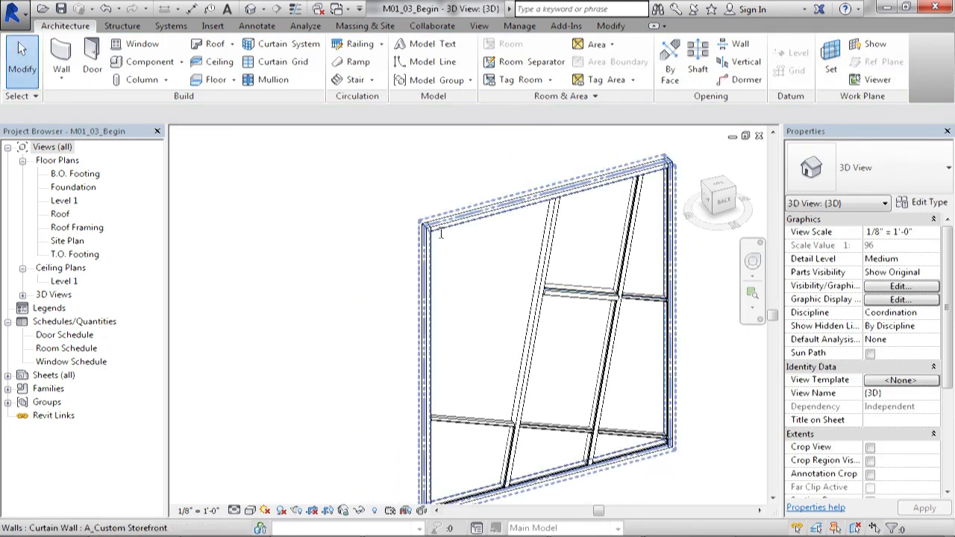
# - Remove the middle segment of the first slanted vertical grid line, between the two horizontal grid lines
pyautogui.scroll(-2, 526, 311)
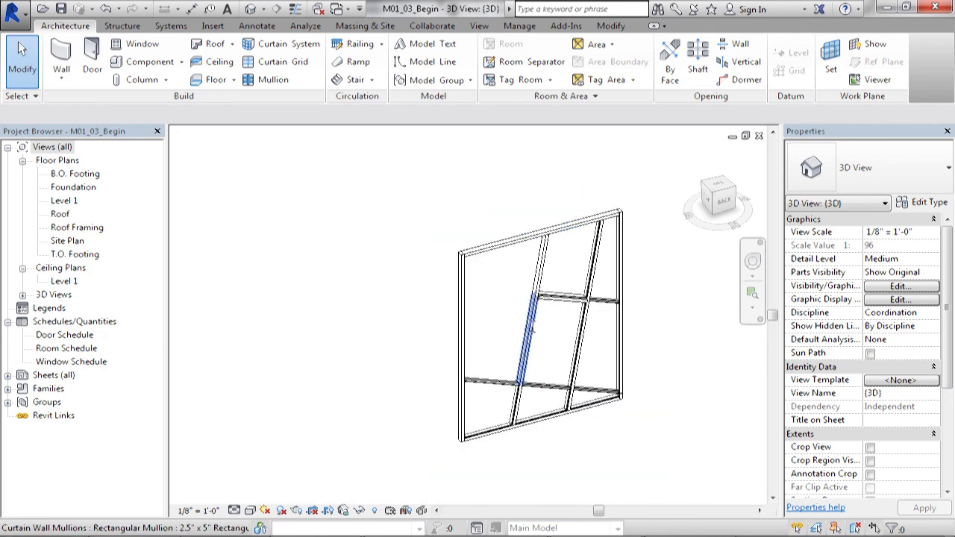
pyautogui.click(526, 328)
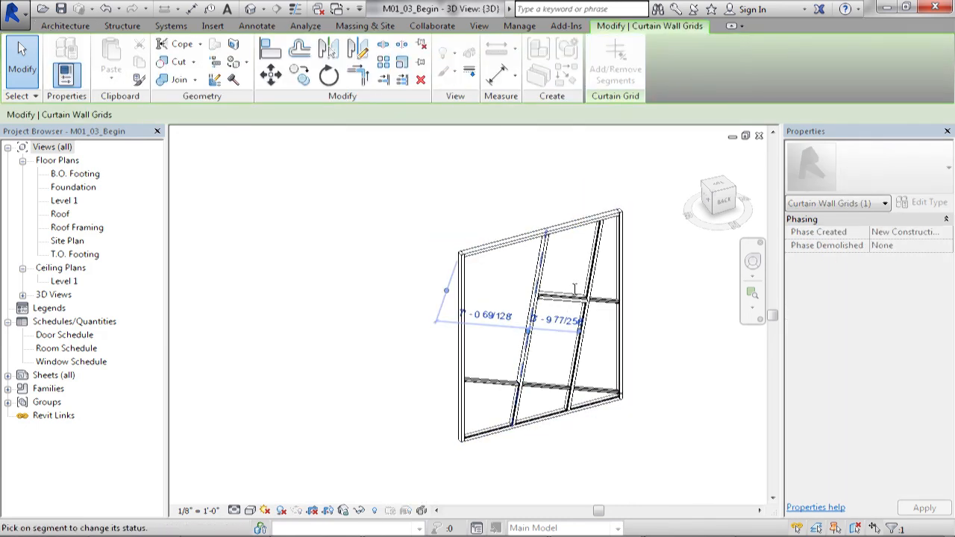
pyautogui.click(528, 331)
pyautogui.click(552, 348)
pyautogui.scroll(2, 553, 345)
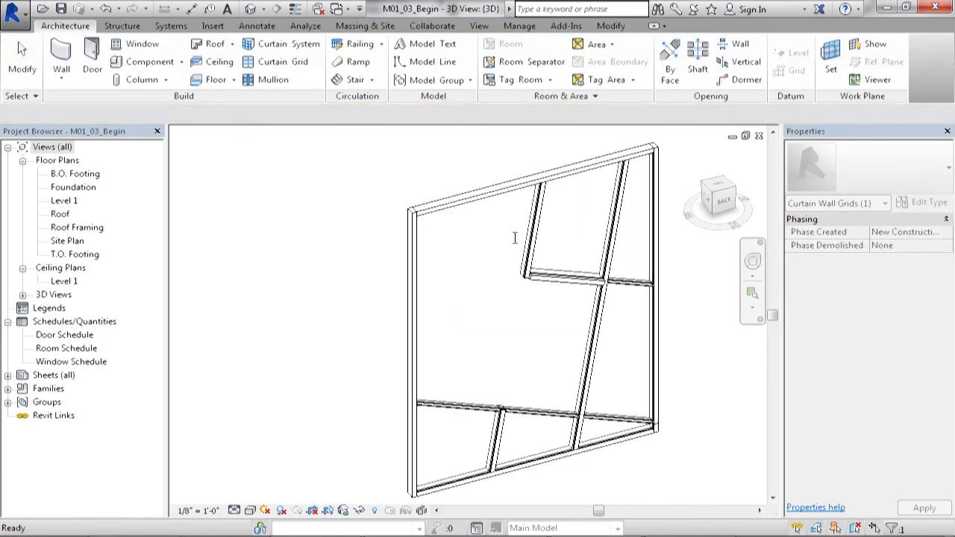
pyautogui.press('Escape')
# - Select the merged, irregular glazed panel spanning the removed grid segments and inspect its shape within the storefront
pyautogui.scroll(3, 571, 403)
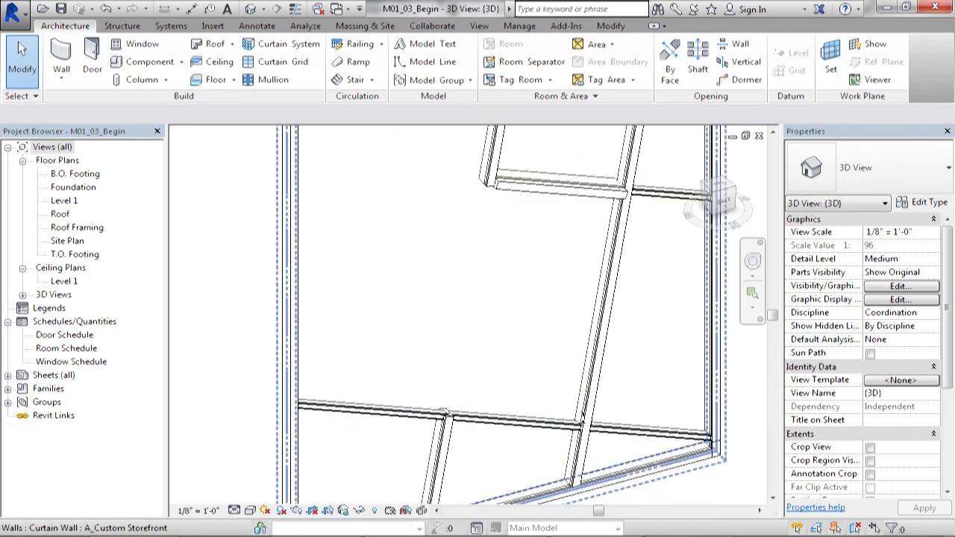
pyautogui.click(444, 412)
pyautogui.scroll(-4, 440, 403)
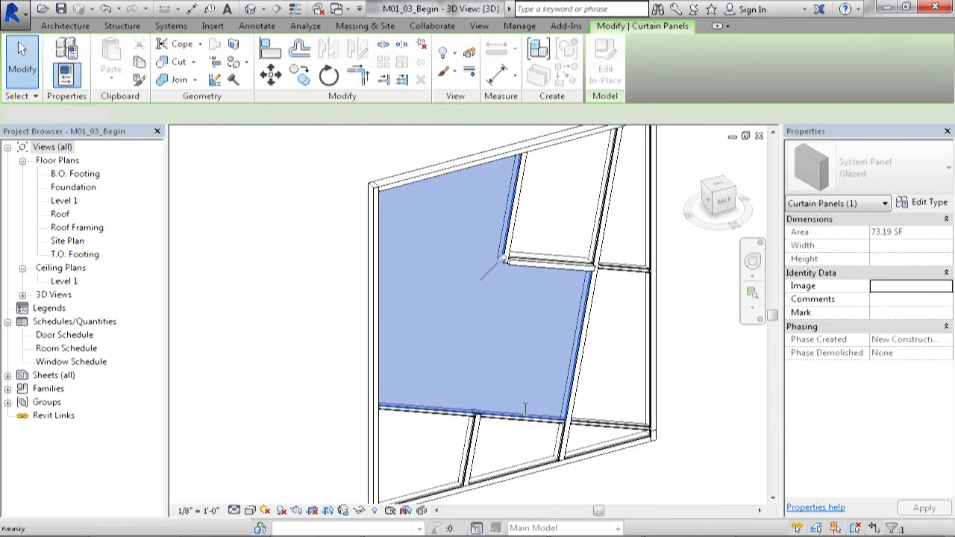
pyautogui.press('Delete')
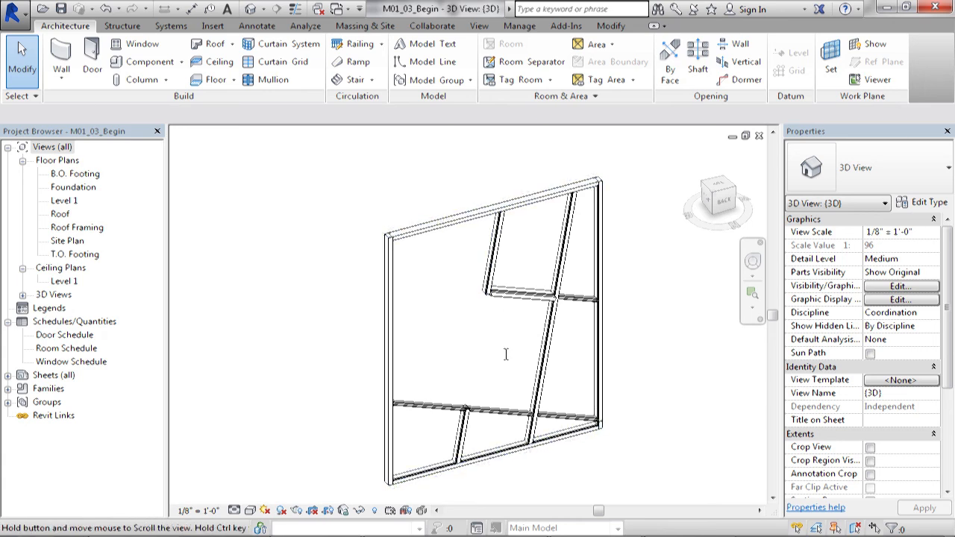
pyautogui.moveTo(505, 354); pyautogui.dragTo(509, 332, button='middle')
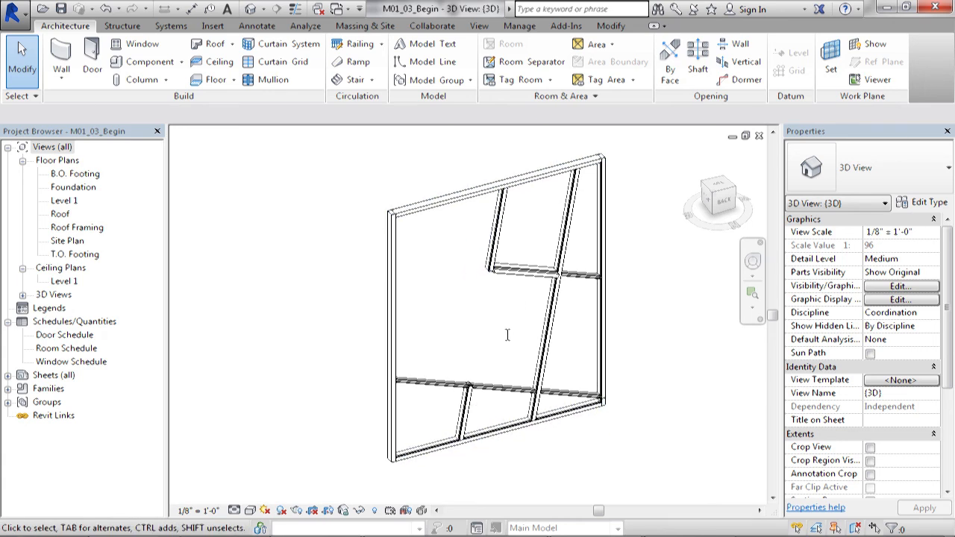